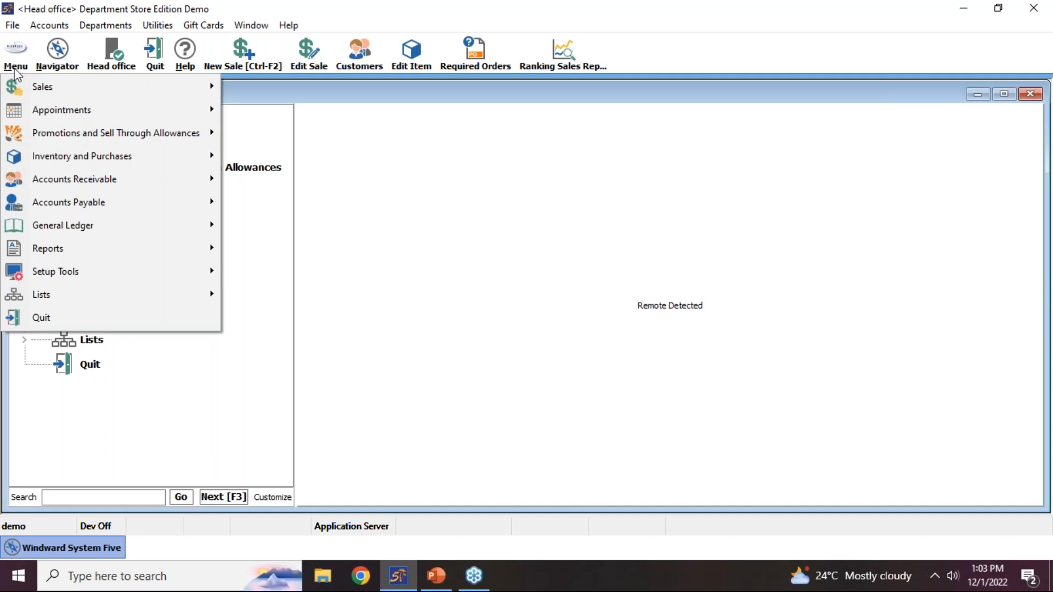
# Enable Use Time Sheets with the Secure option under Users and Security > User Options in the Setup Wizard, and close the wizard
pyautogui.moveTo(64, 268)
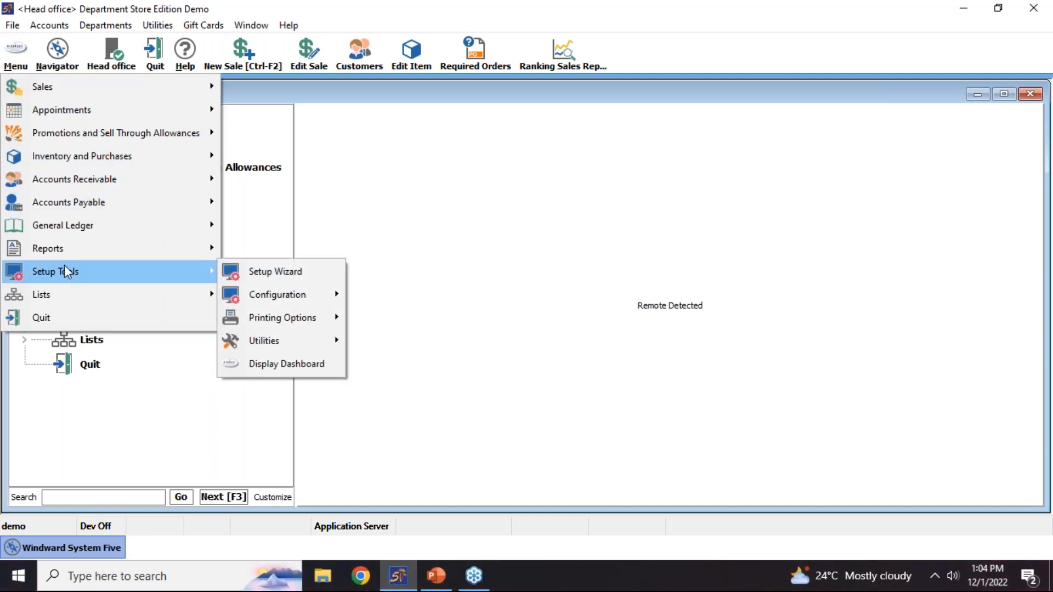
pyautogui.click(267, 277)
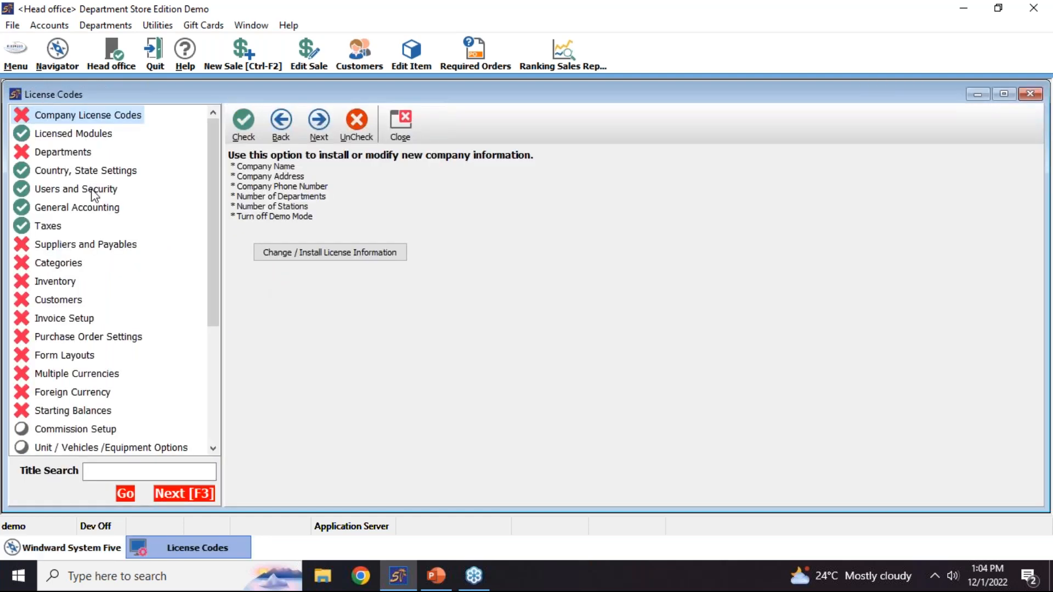
pyautogui.click(93, 193)
pyautogui.click(93, 227)
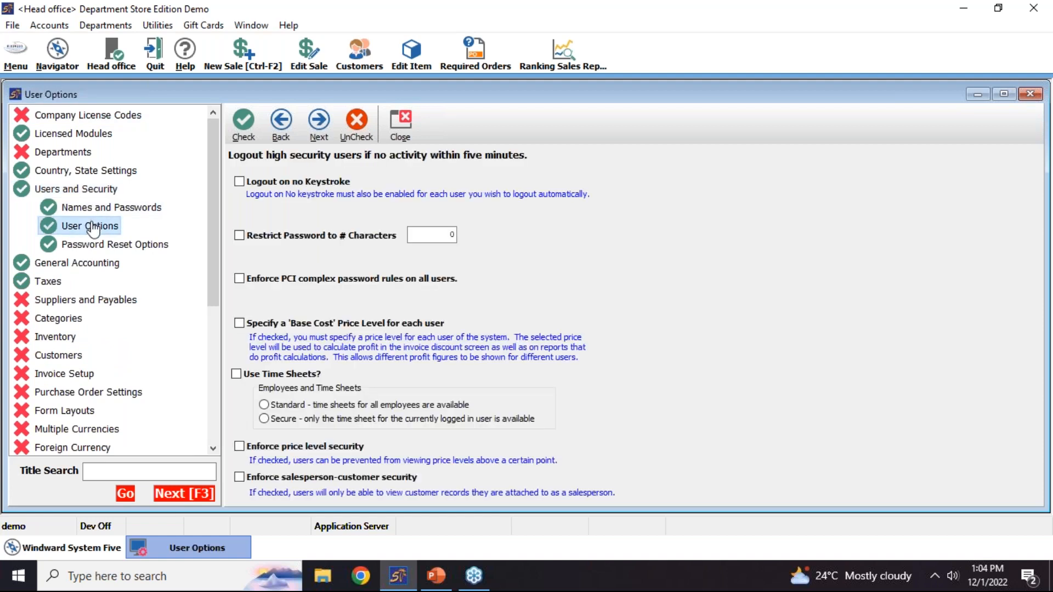
pyautogui.click(236, 375)
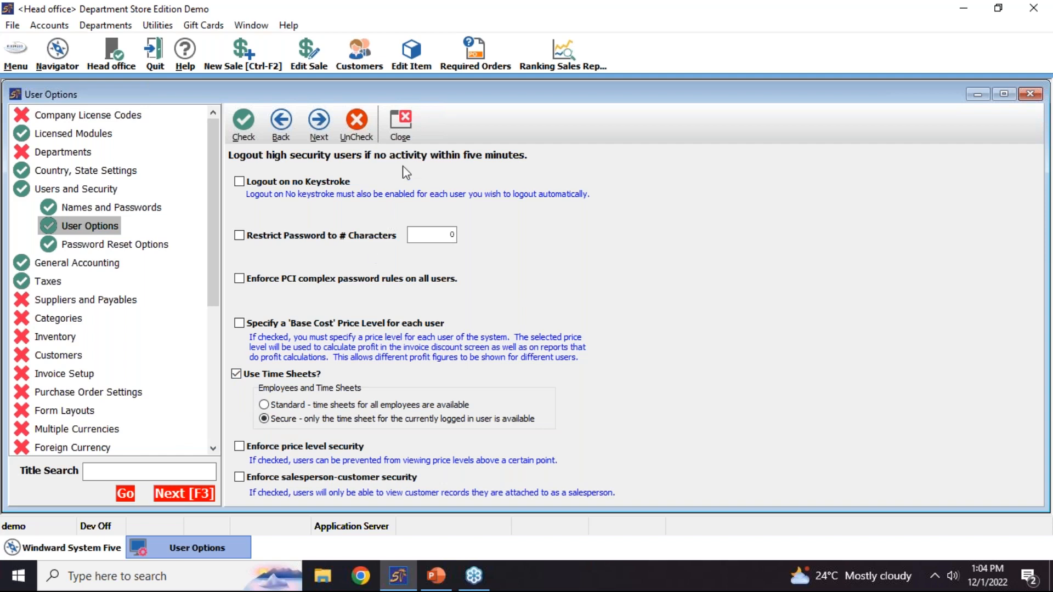
pyautogui.click(401, 137)
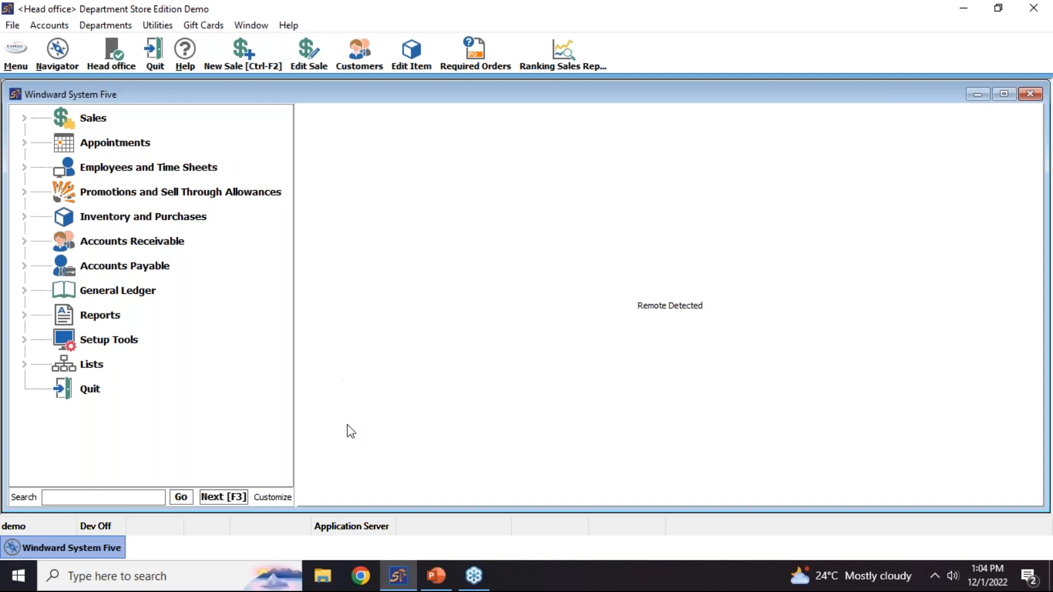
# Switch to PowerPoint, present the slides from Finding the Timesheet Setup to Adding/Editing Employee Information, and end the show
pyautogui.click(436, 576)
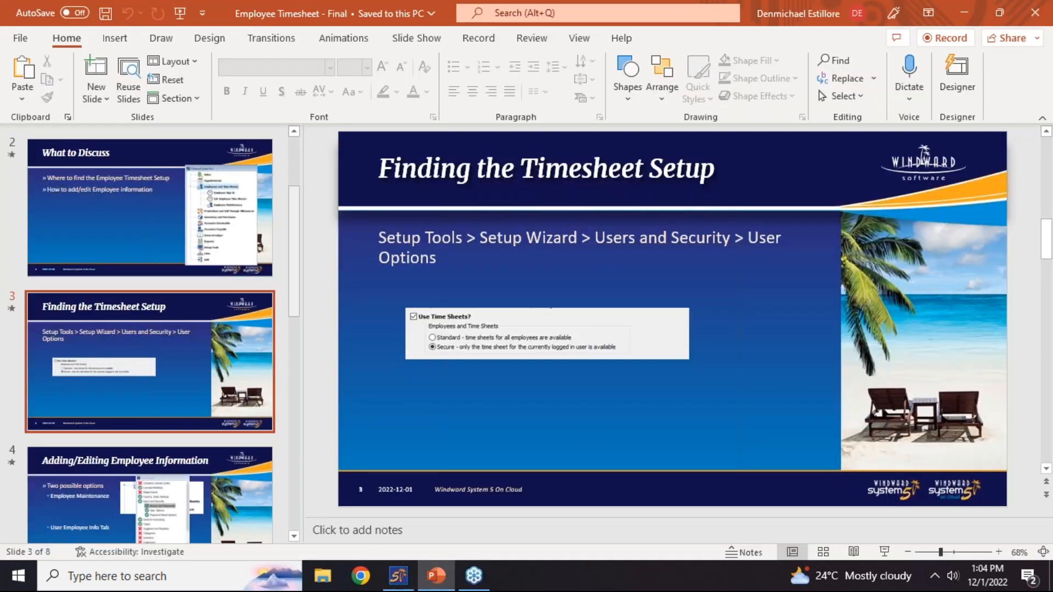
pyautogui.hotkey('shift', 'F5')
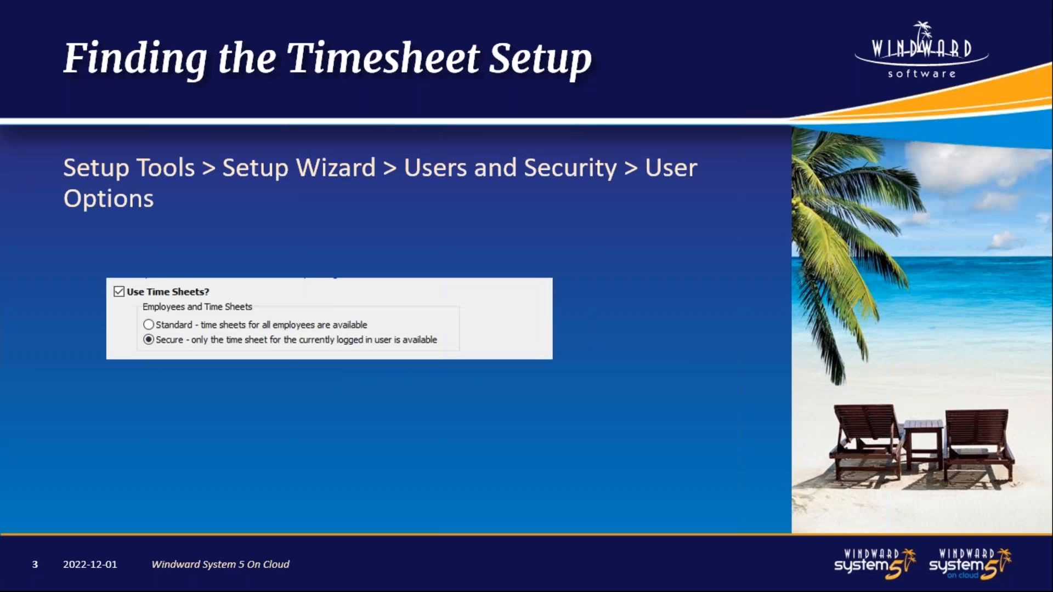
pyautogui.press('Right')
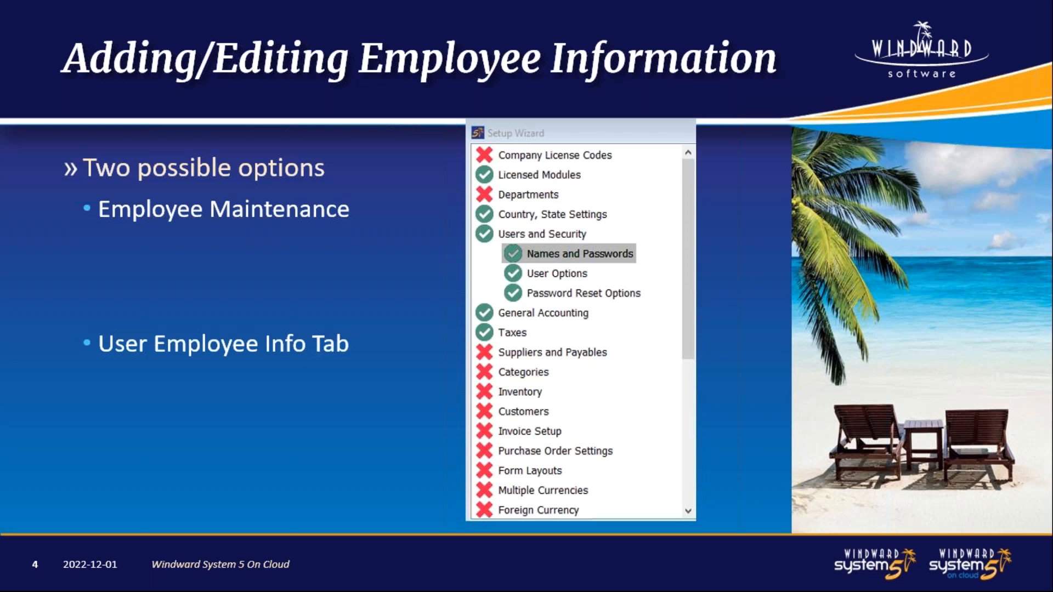
pyautogui.press('Escape')
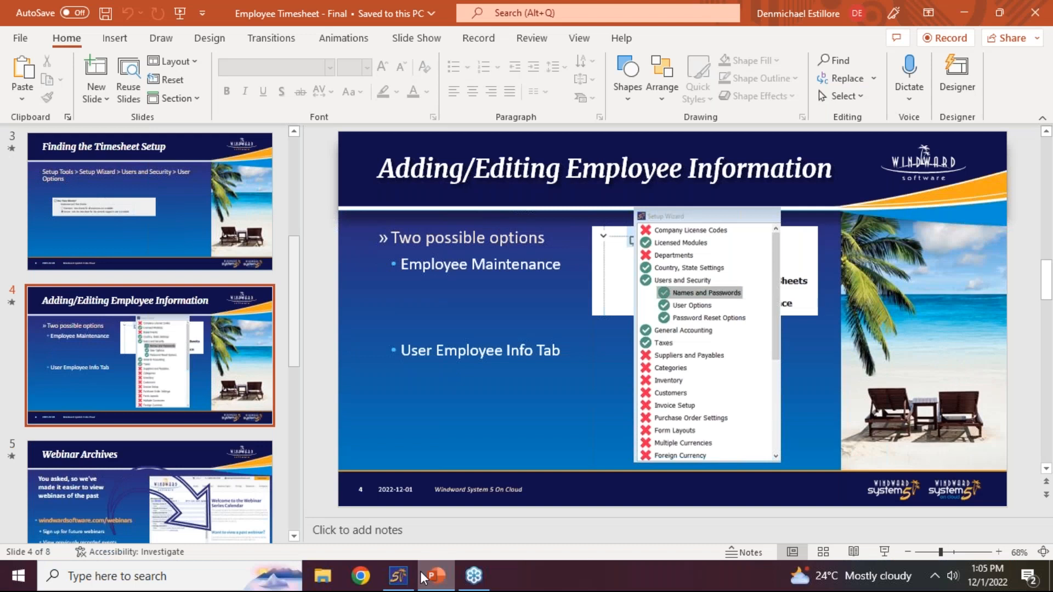
# Switch back to Windward System Five and review the time sheet settings in the Setup Wizard's User Options
pyautogui.click(410, 580)
pyautogui.click(411, 580)
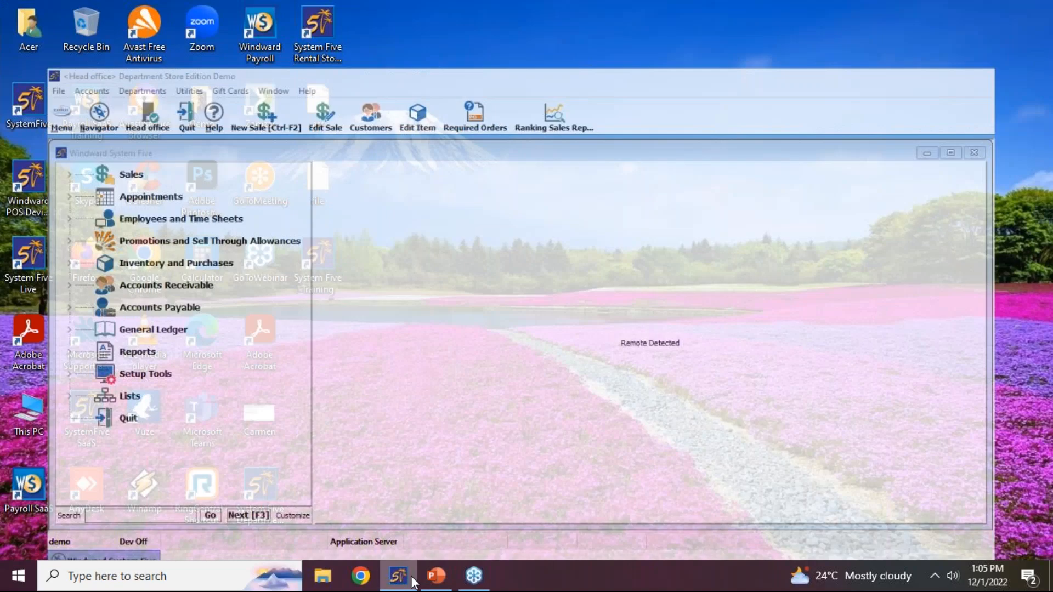
pyautogui.click(411, 580)
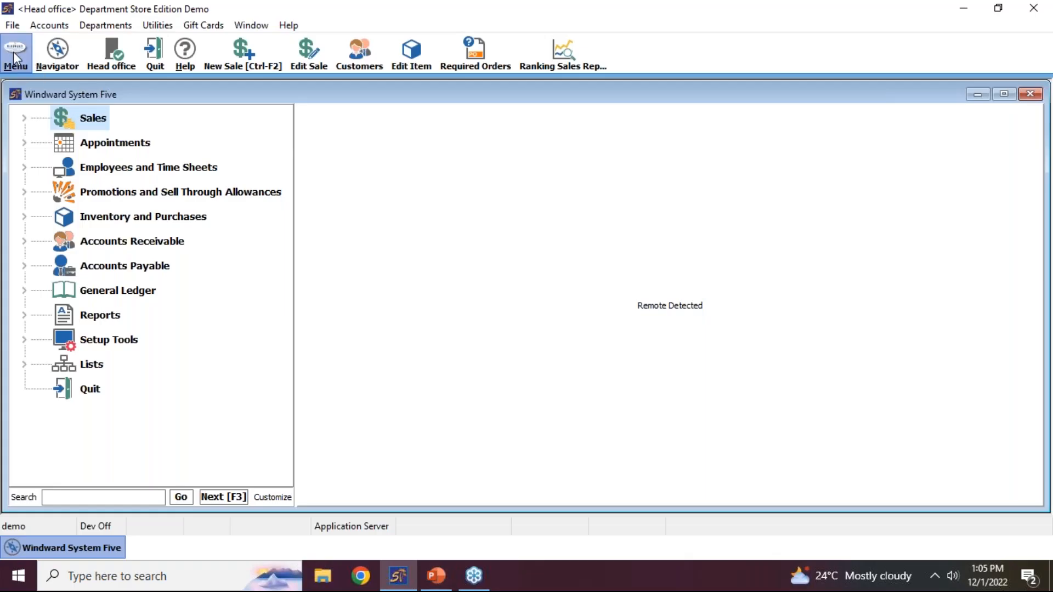
pyautogui.click(13, 54)
pyautogui.moveTo(81, 294)
pyautogui.click(269, 294)
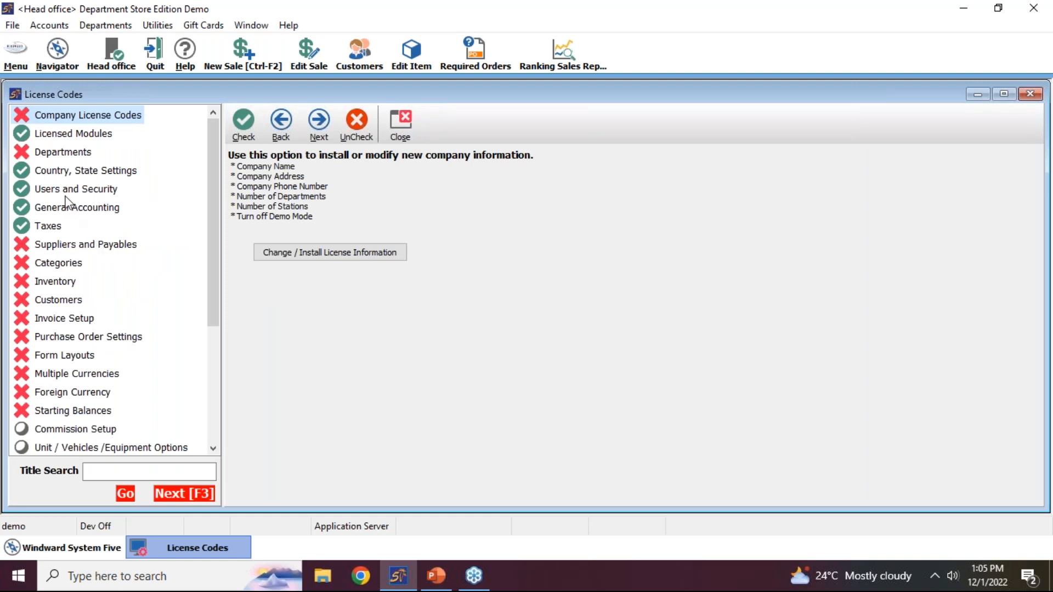
pyautogui.click(70, 189)
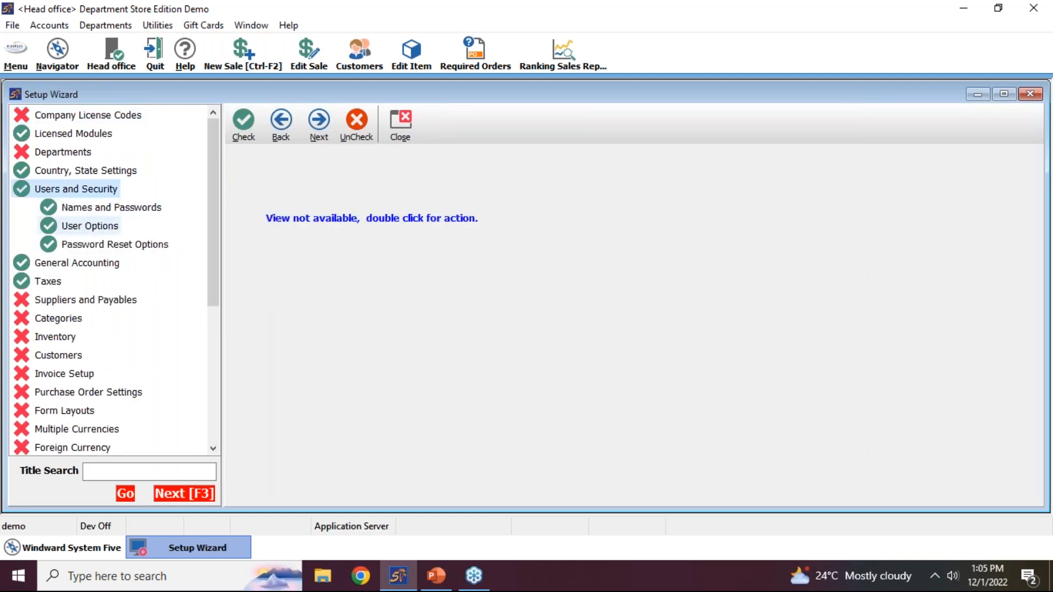
pyautogui.click(90, 225)
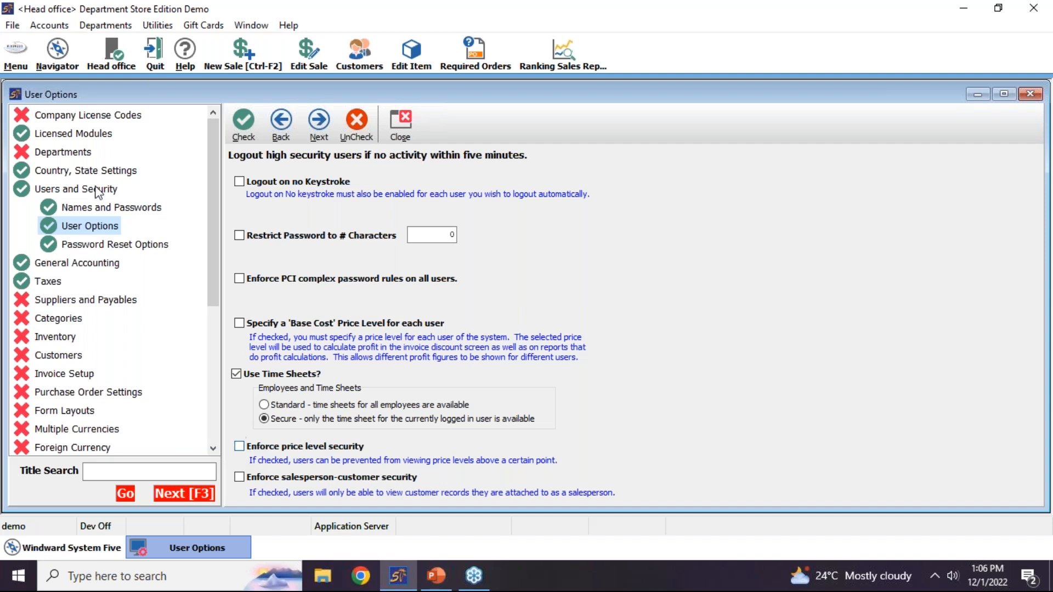
# Edit the demo user from Names and Passwords, marking its employee info as Active and creating an employee record for it
pyautogui.click(94, 207)
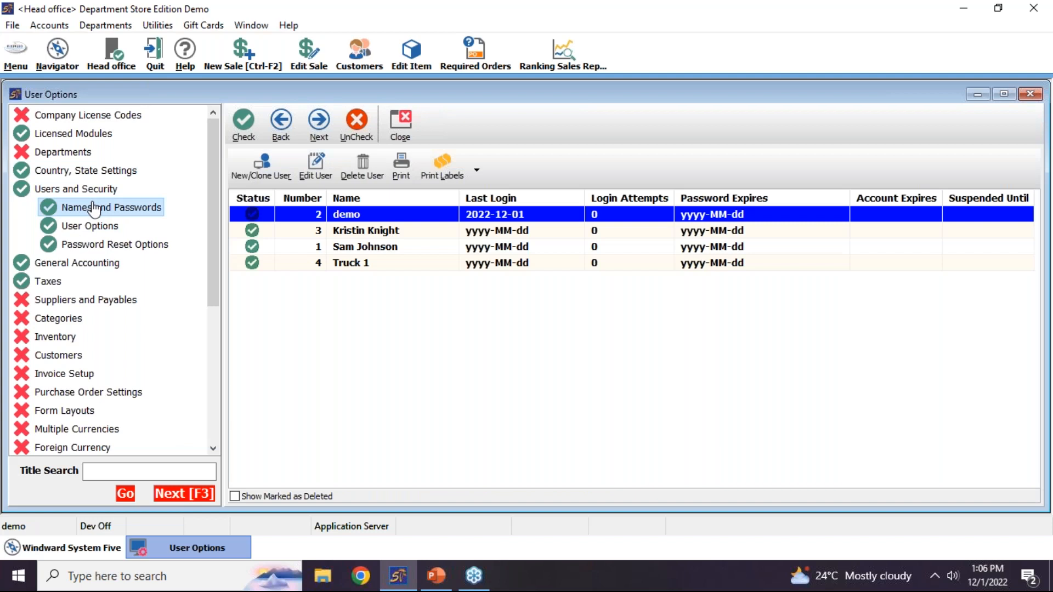
pyautogui.click(311, 170)
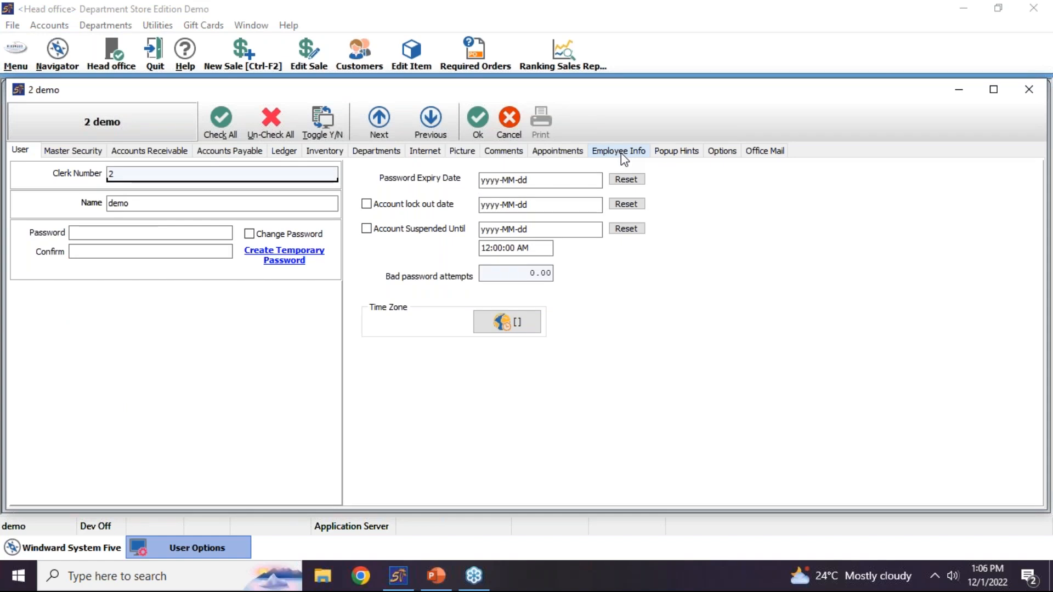
pyautogui.click(624, 159)
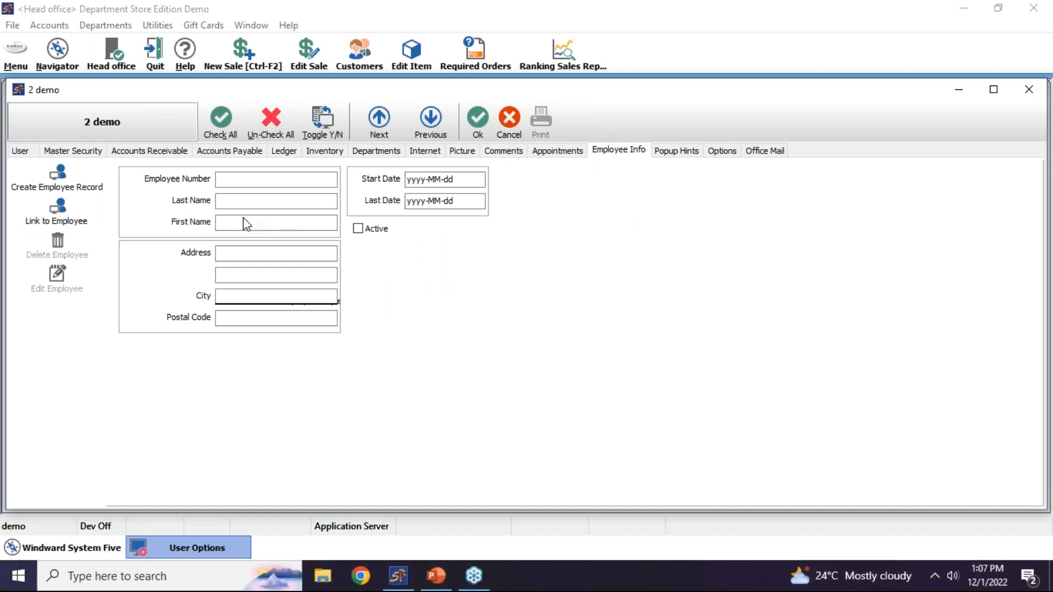
pyautogui.click(360, 233)
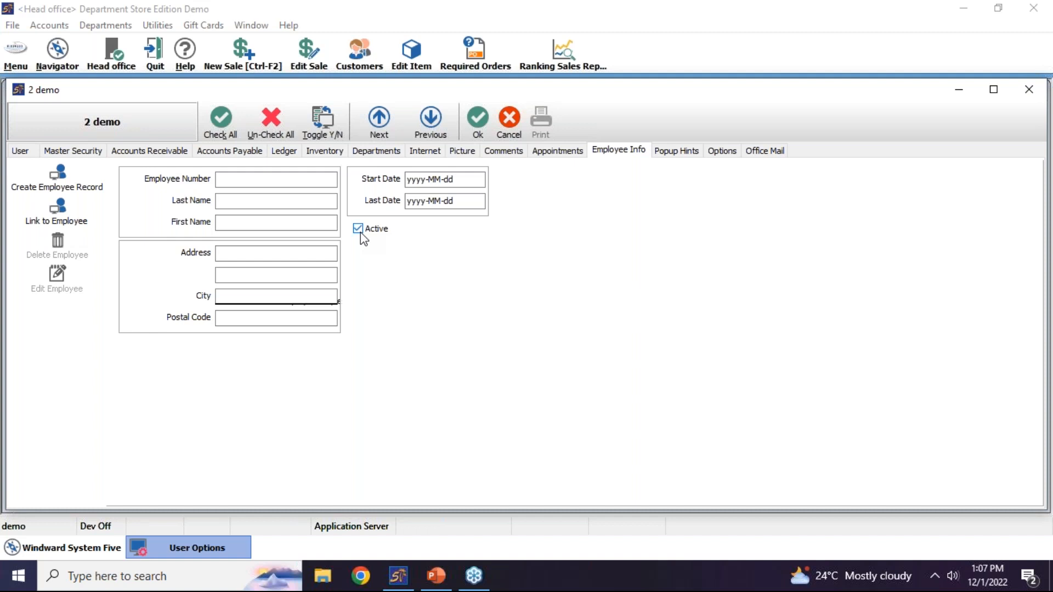
pyautogui.click(69, 187)
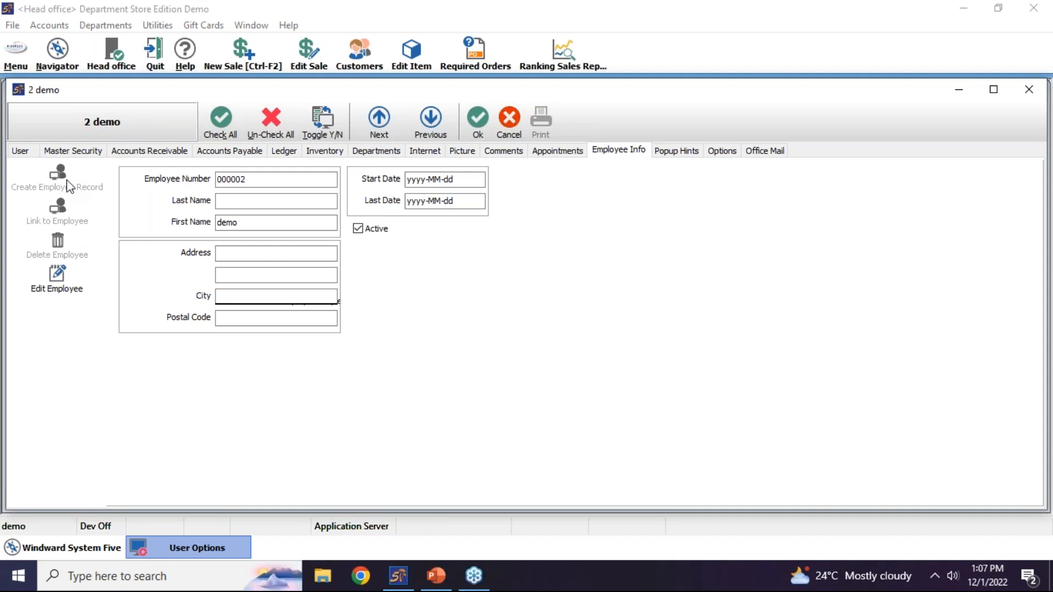
# Review the number and name fields of the demo user's employee info and open the employee record for editing
pyautogui.click(261, 179)
pyautogui.moveTo(262, 181); pyautogui.dragTo(231, 187)
pyautogui.click(221, 199)
pyautogui.click(227, 222)
pyautogui.press('Tab')
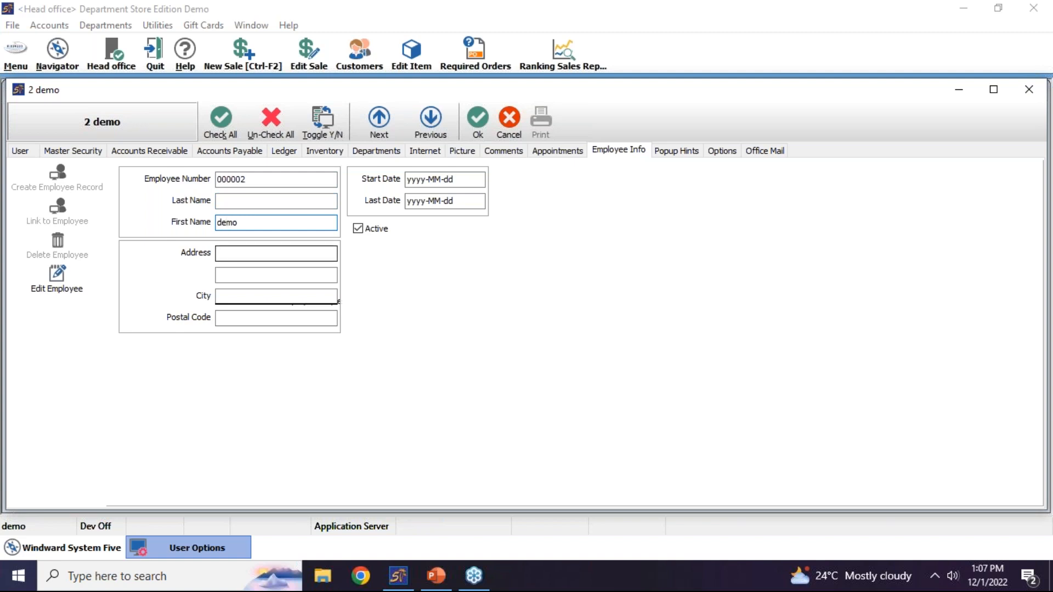
pyautogui.click(77, 288)
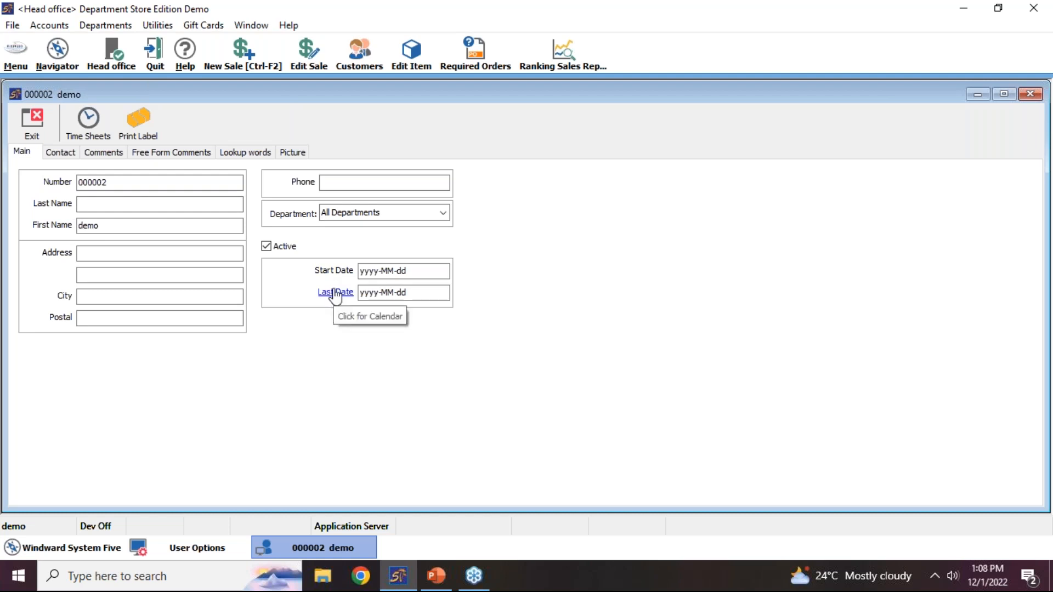
# Examine the employee record's Contact, Comments, Free Form Comments, Lookup words and Picture sections, including the picture import options, and exit the record
pyautogui.click(65, 156)
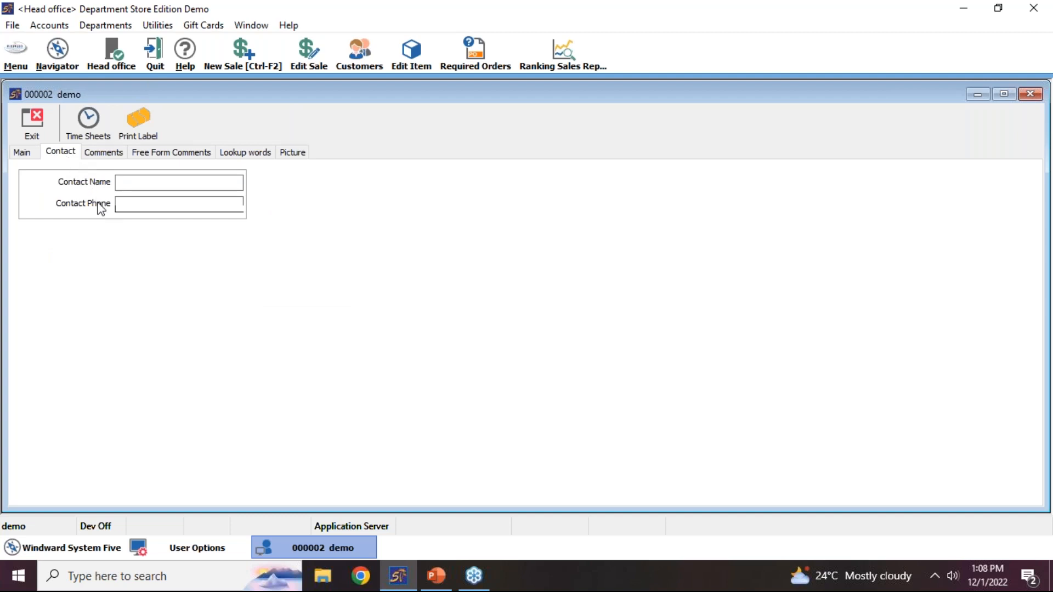
pyautogui.click(106, 156)
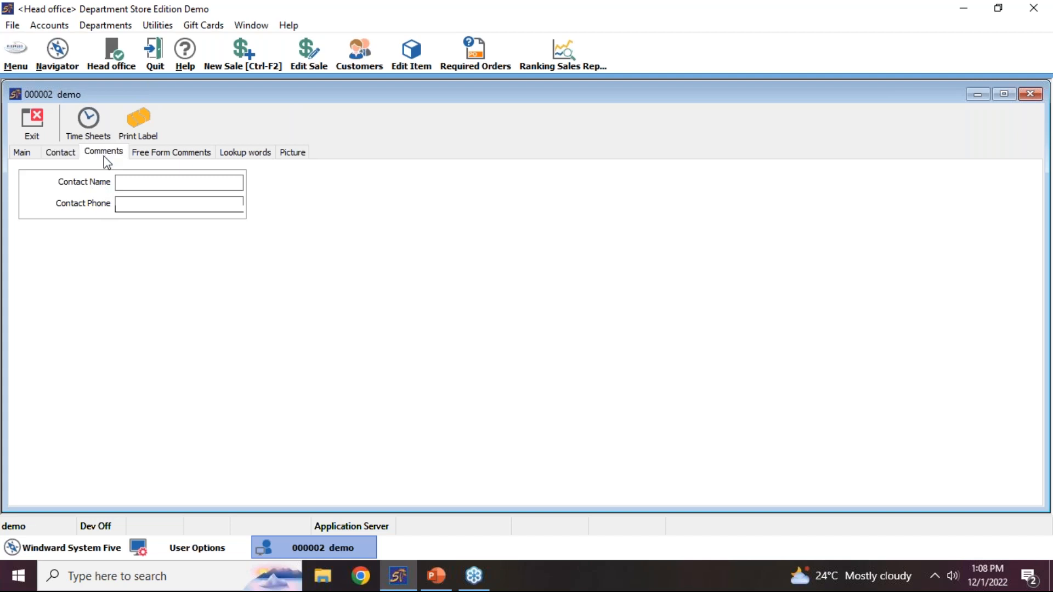
pyautogui.click(157, 157)
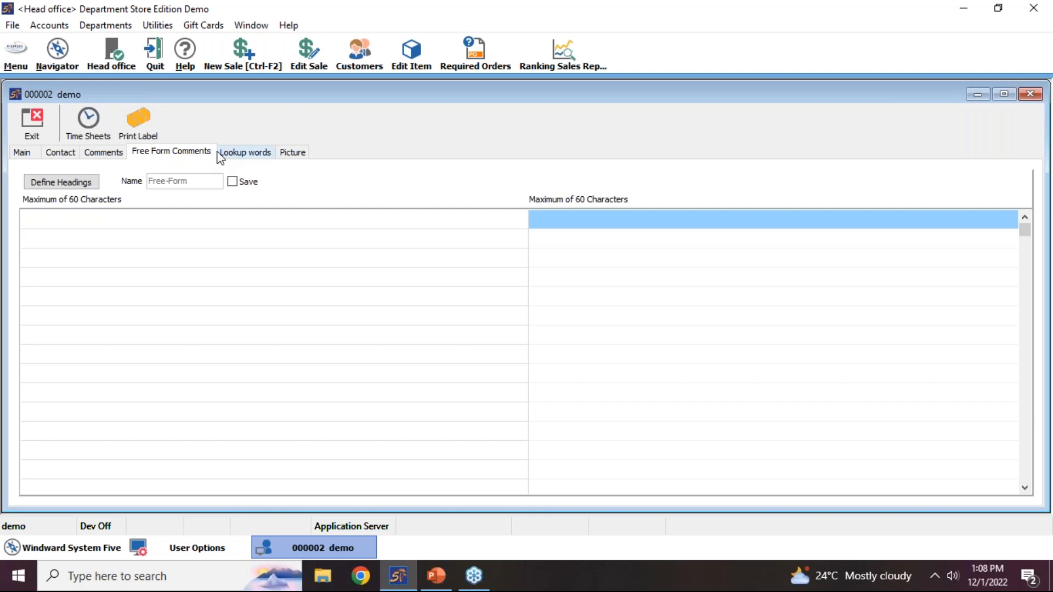
pyautogui.click(227, 158)
pyautogui.click(291, 154)
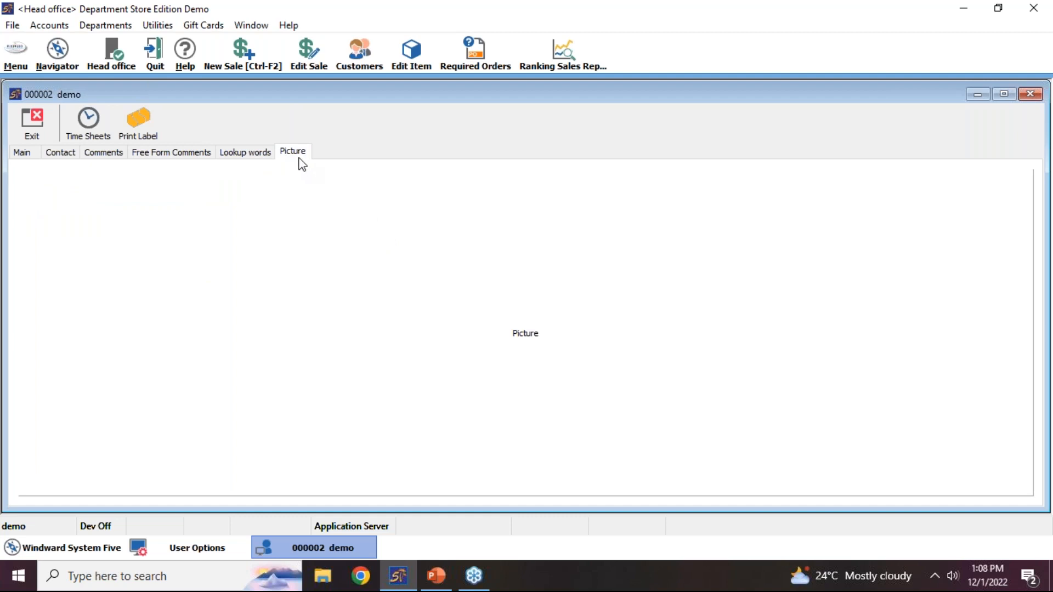
pyautogui.doubleClick(506, 334)
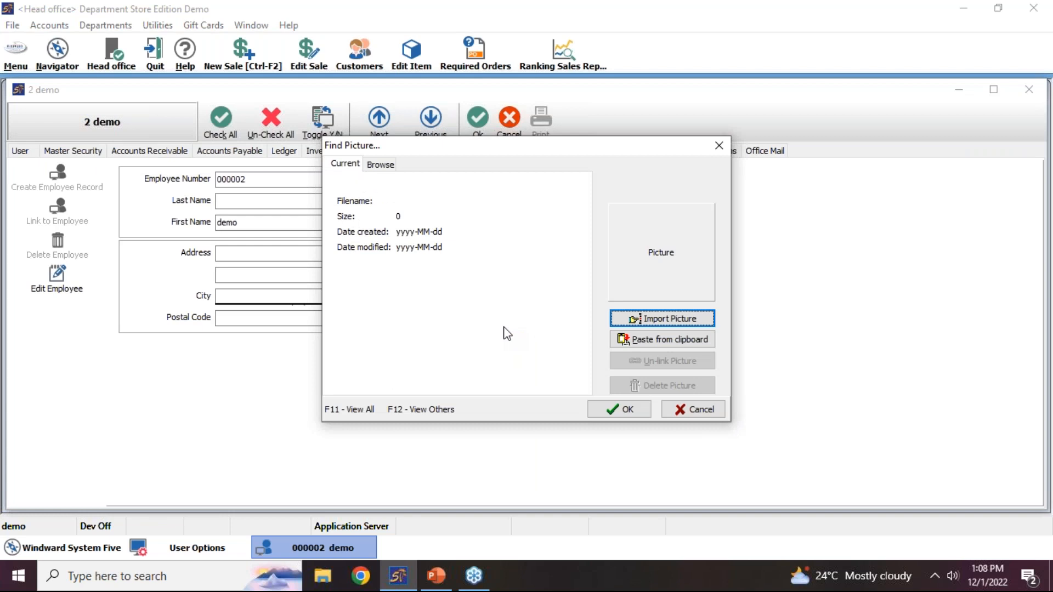
pyautogui.click(718, 145)
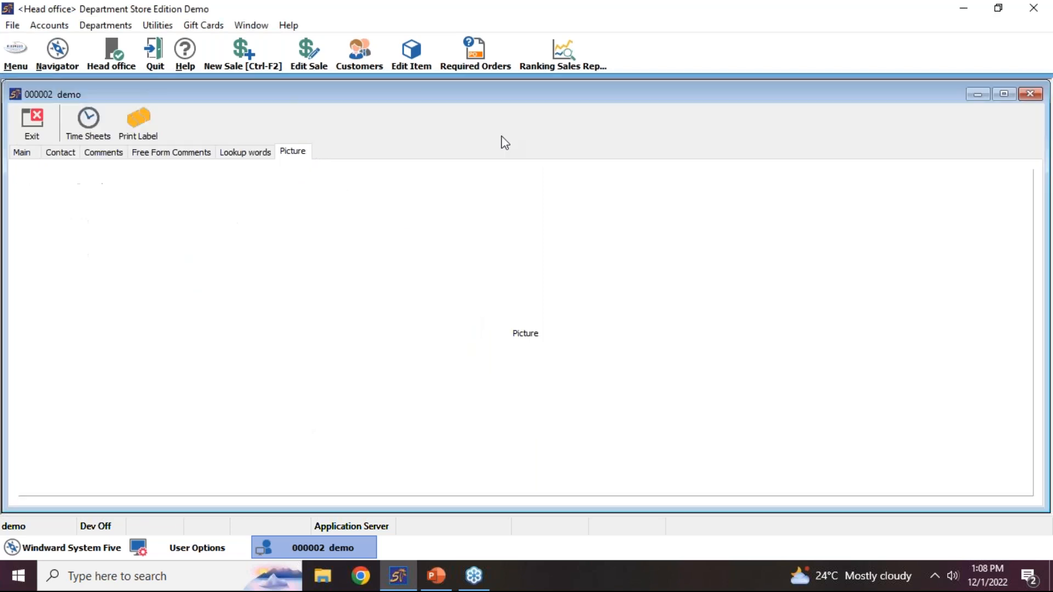
pyautogui.click(34, 121)
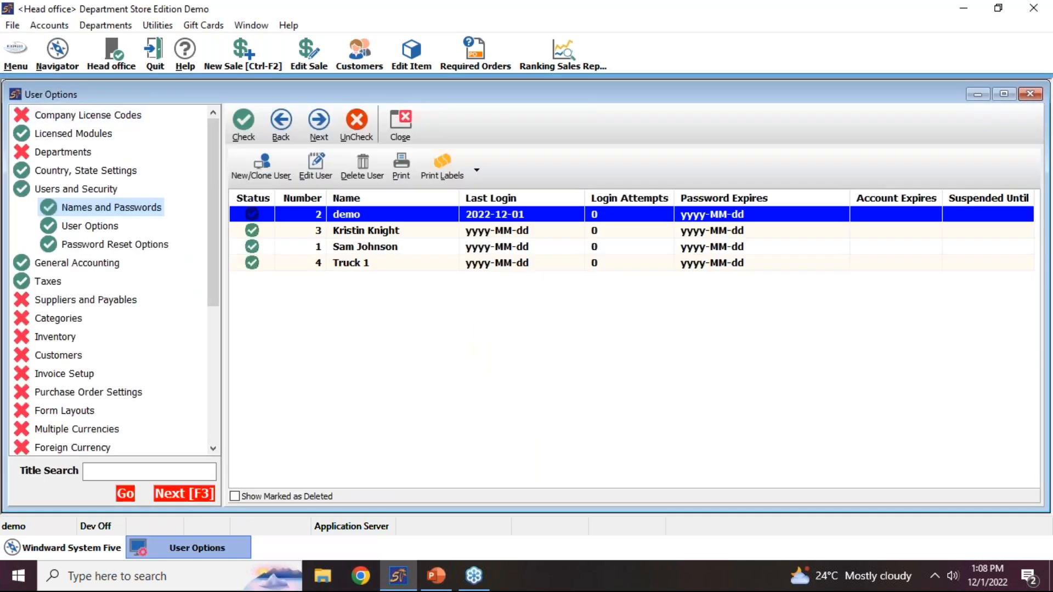
# Close the Setup Wizard and open the employee list through Employee Maintenance under Employees and Time Sheets
pyautogui.click(393, 136)
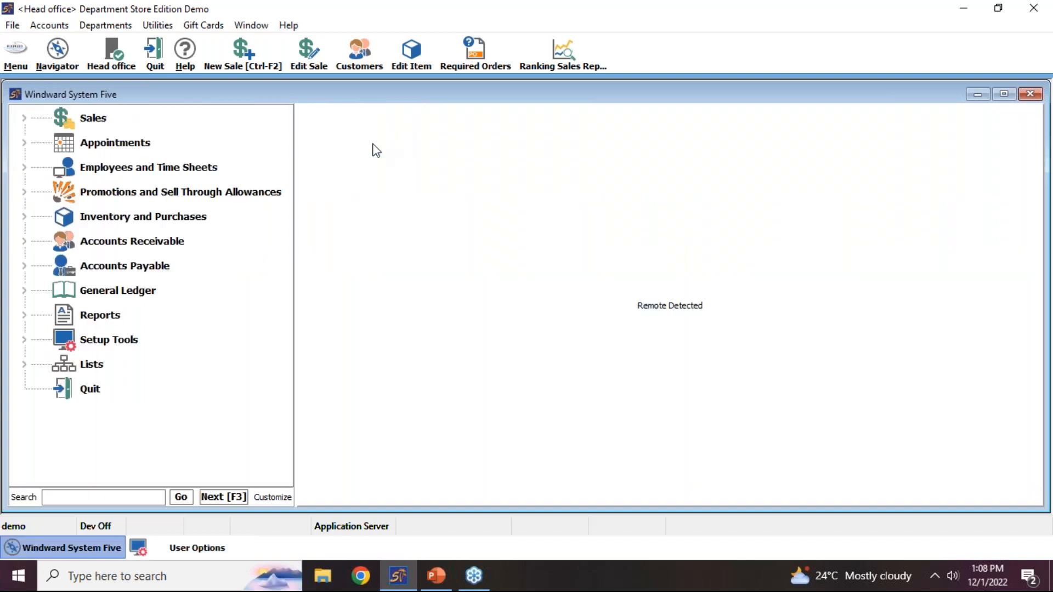
pyautogui.click(147, 171)
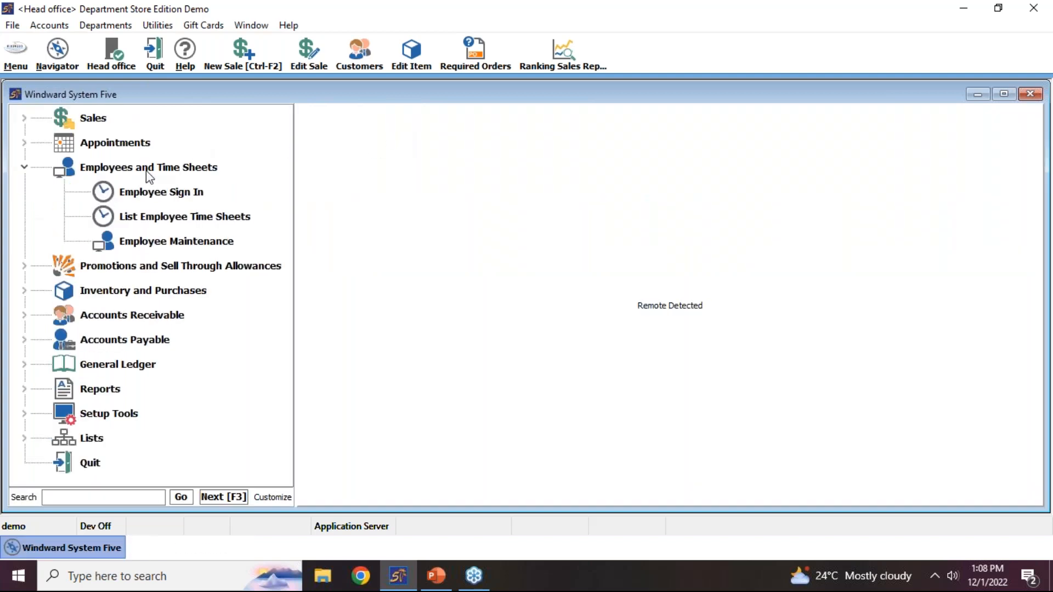
pyautogui.click(158, 247)
# Review Names and Passwords and User Options under Users and Security in the Setup Wizard, and close the wizard
pyautogui.click(15, 53)
pyautogui.moveTo(137, 295)
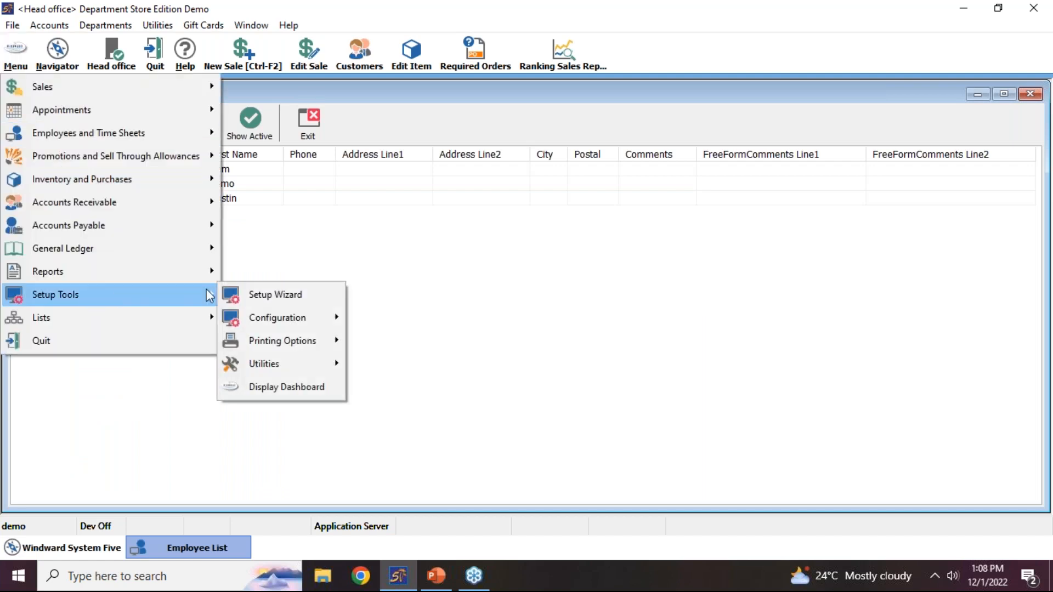
pyautogui.click(258, 294)
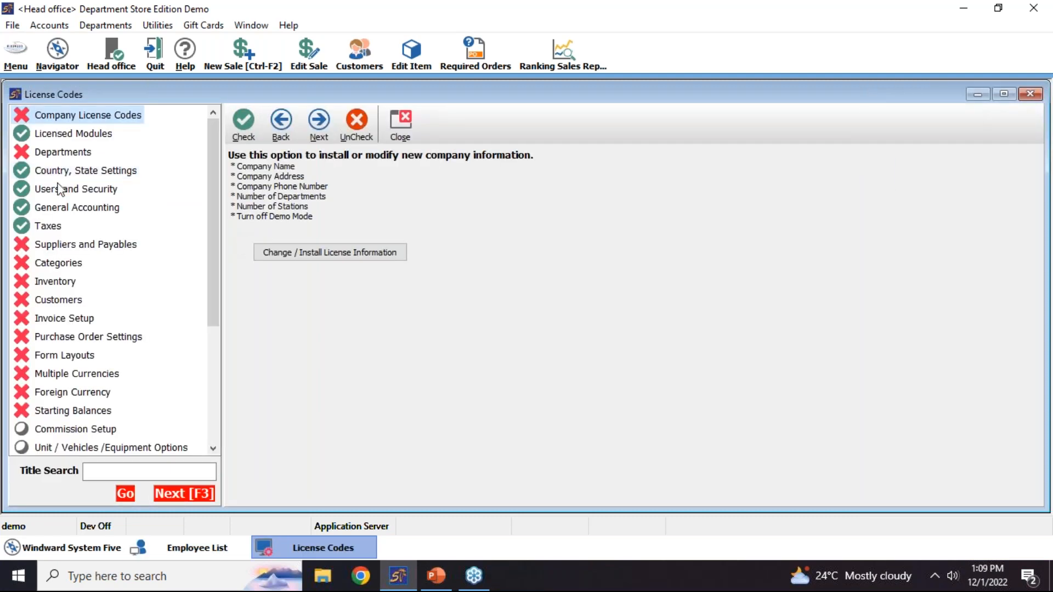
pyautogui.click(62, 189)
pyautogui.click(83, 209)
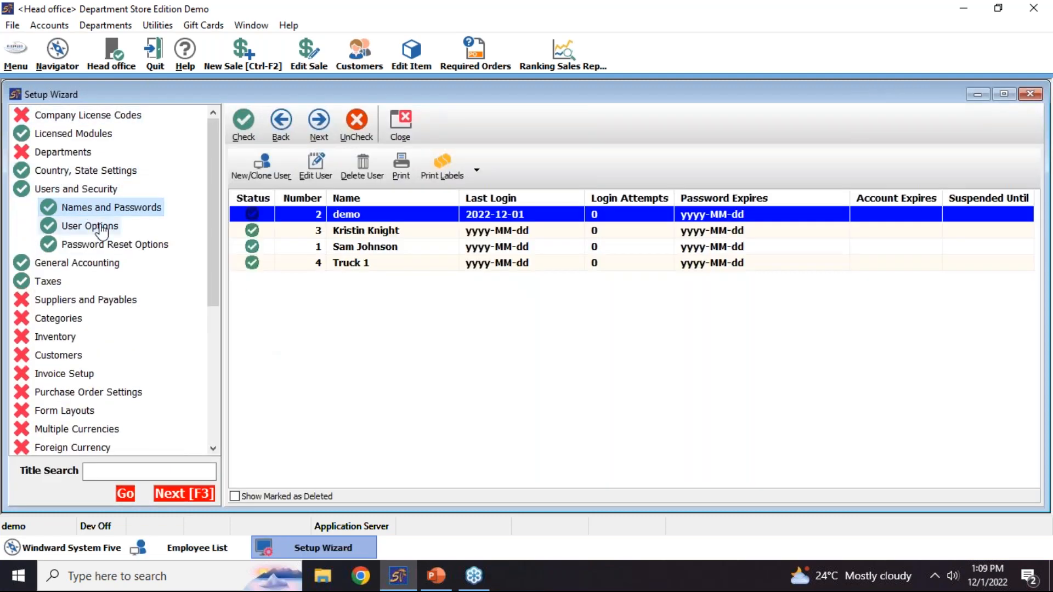
pyautogui.click(100, 226)
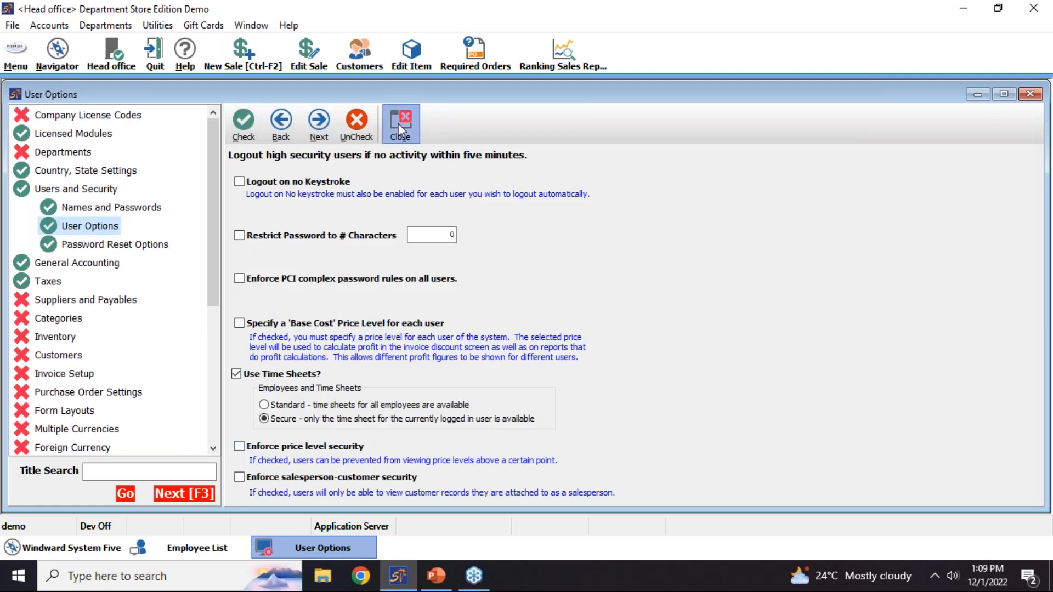
pyautogui.click(399, 124)
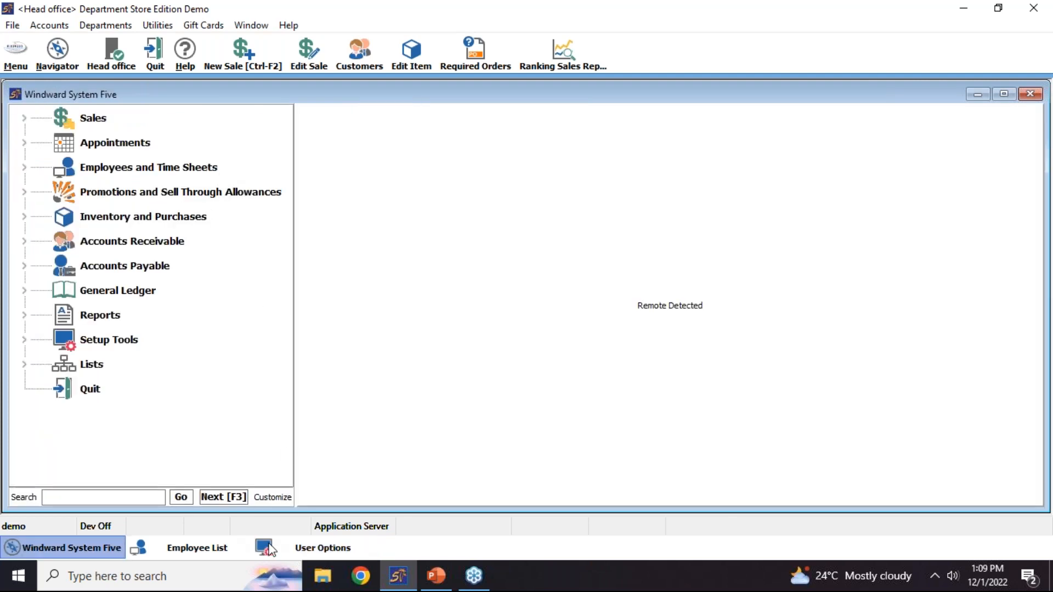
# Add a new employee to the Employee List with last name Demo Last Name and first name Demo First Name, and exit the record
pyautogui.click(217, 545)
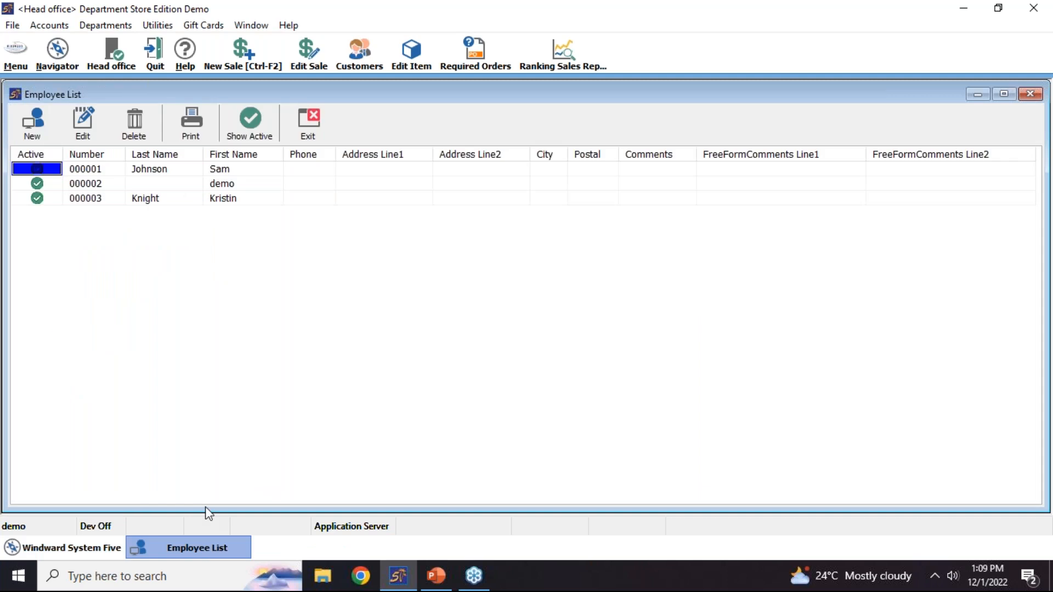
pyautogui.click(38, 139)
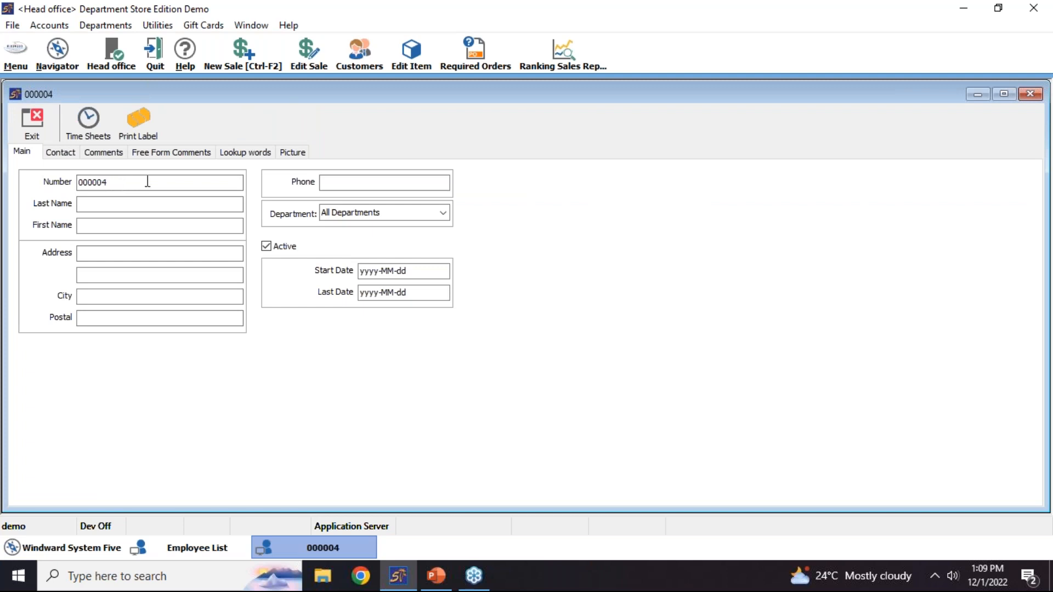
pyautogui.click(106, 204)
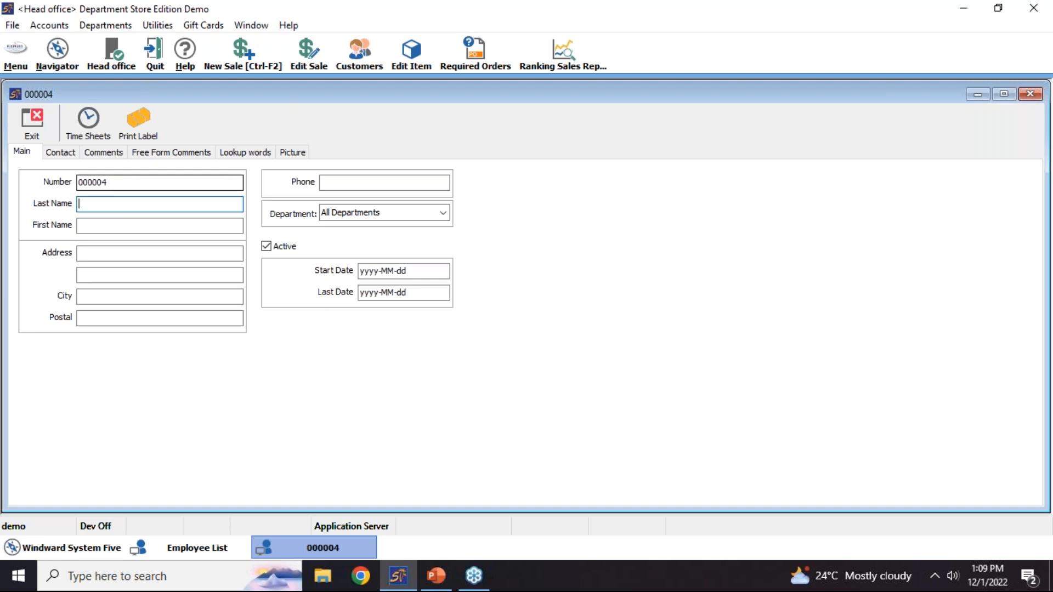
pyautogui.write('Demo Last Name')
pyautogui.press('Tab')
pyautogui.write('Demo F')
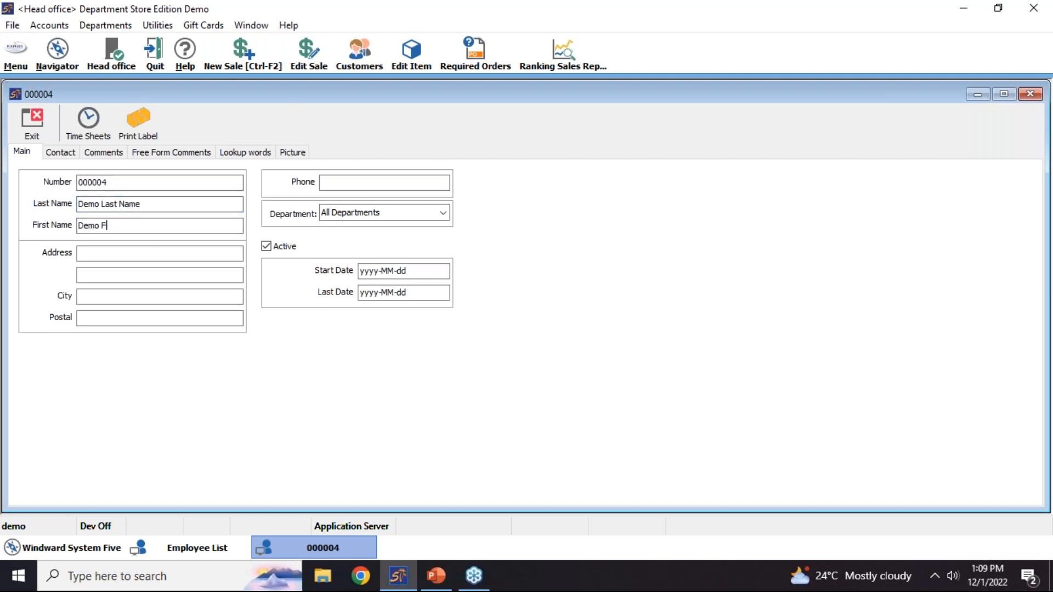
pyautogui.write('irst Name')
pyautogui.click(38, 130)
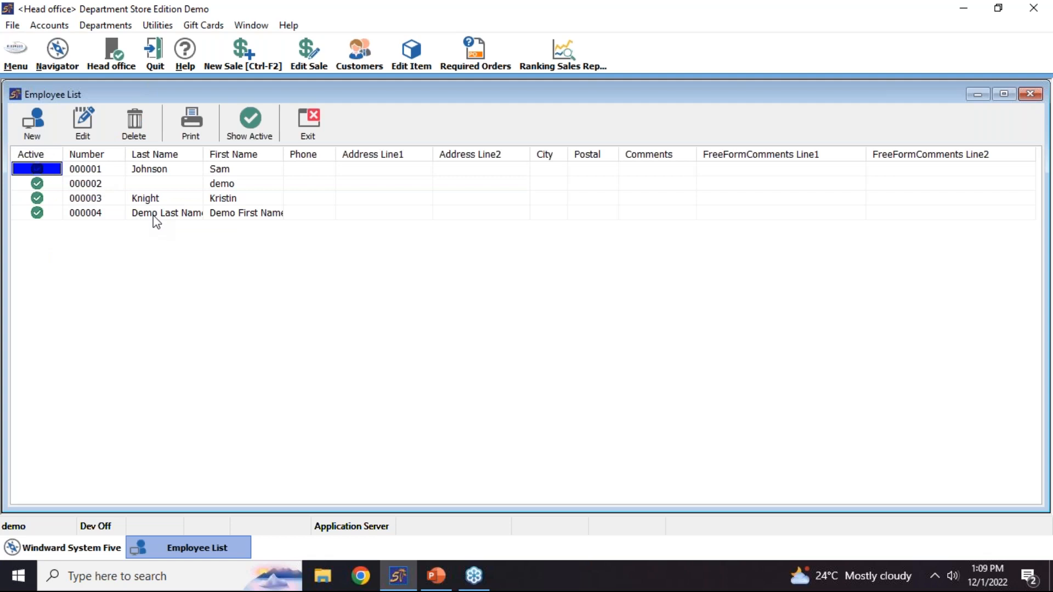
# Open the demo employee's record for editing, exit it unchanged, and close the Employee List
pyautogui.click(78, 186)
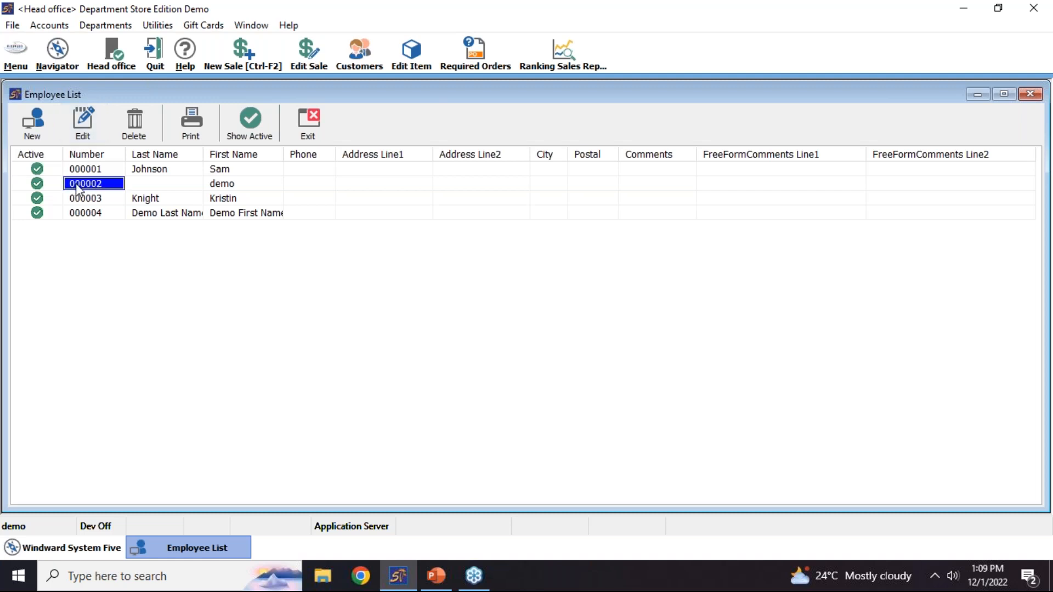
pyautogui.click(83, 137)
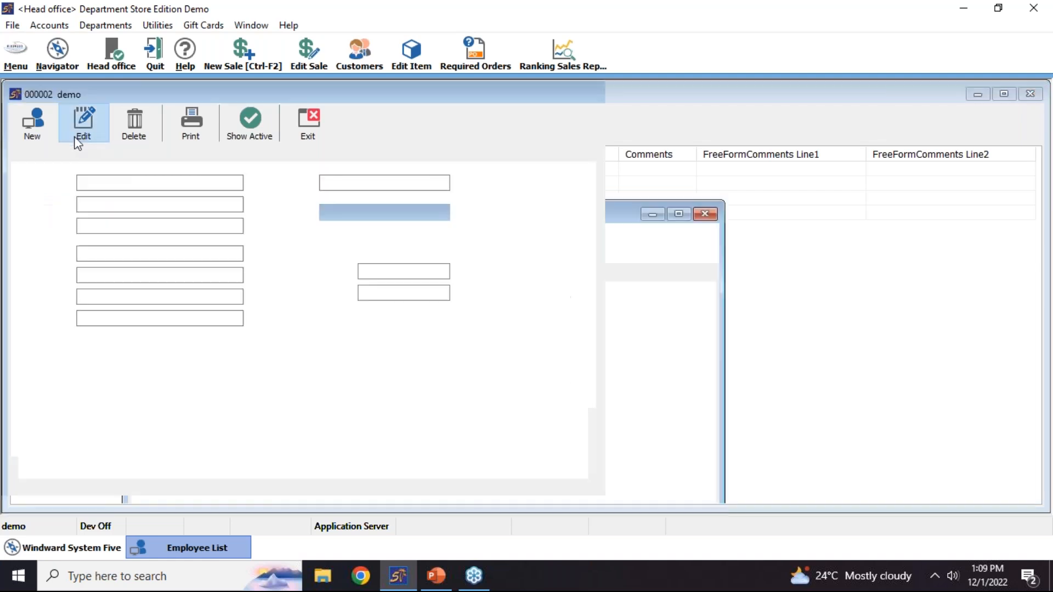
pyautogui.click(37, 131)
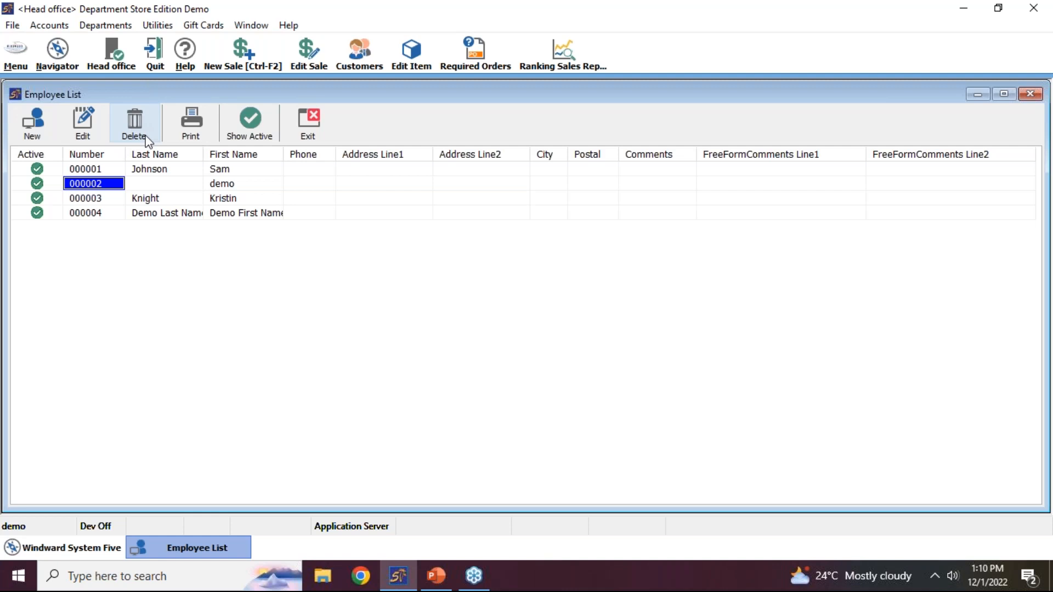
pyautogui.click(316, 134)
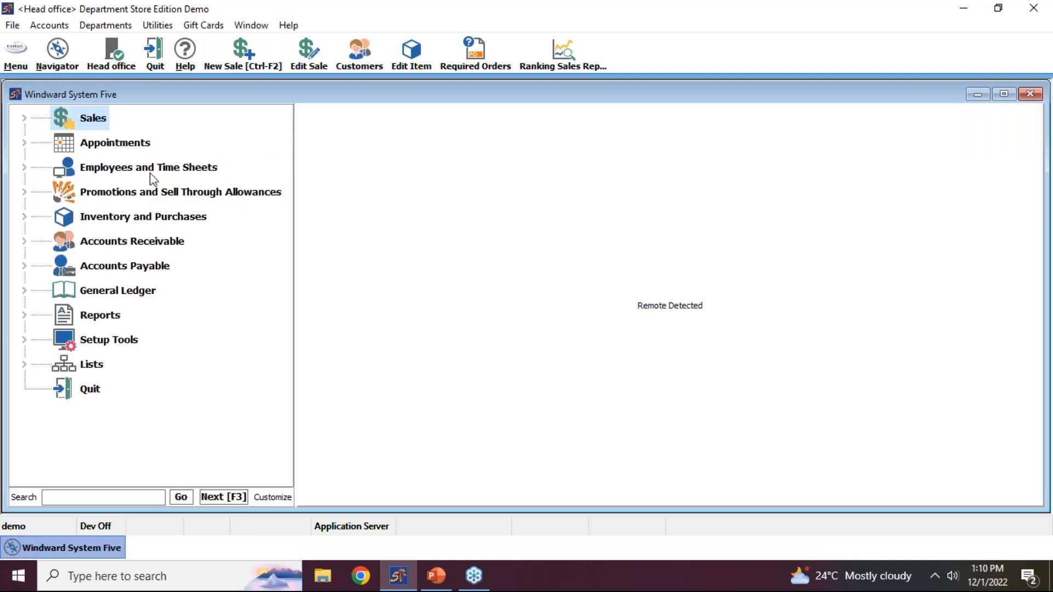
# Sign in the demo employee through Employee Sign In under Employees and Time Sheets
pyautogui.click(150, 169)
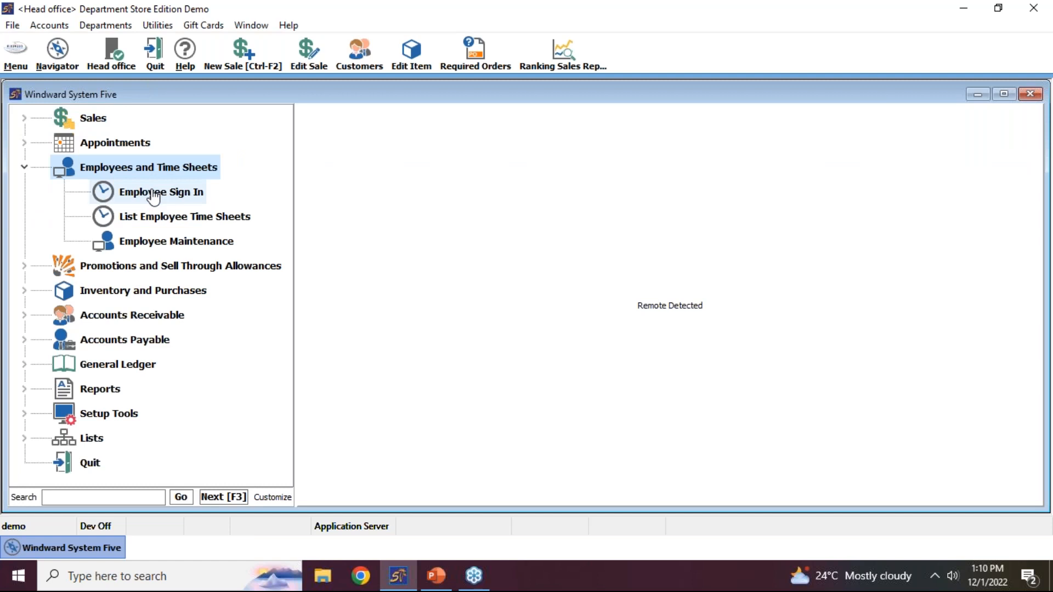
pyautogui.click(154, 193)
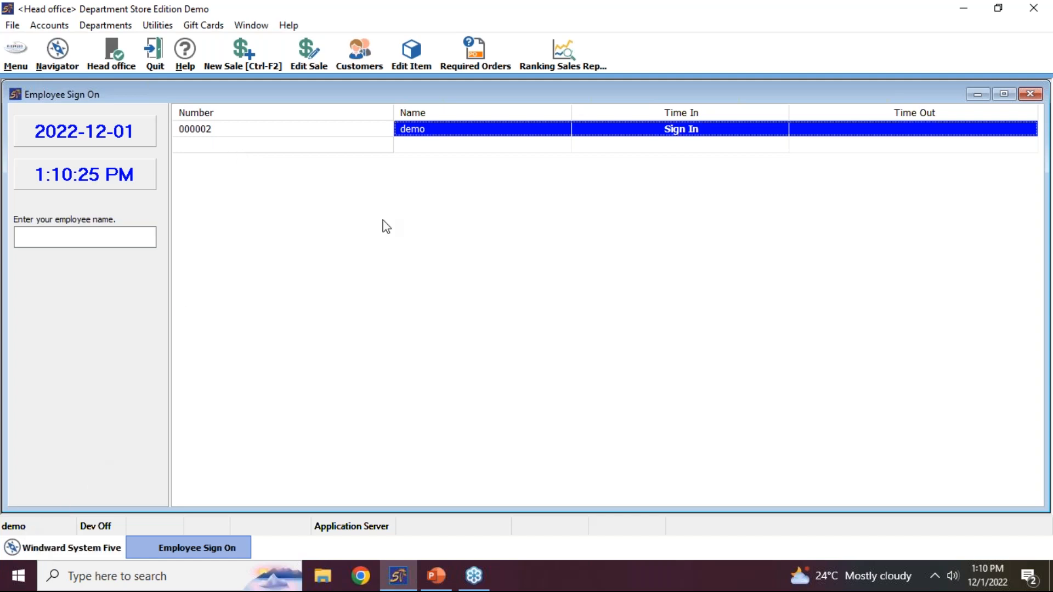
pyautogui.click(680, 145)
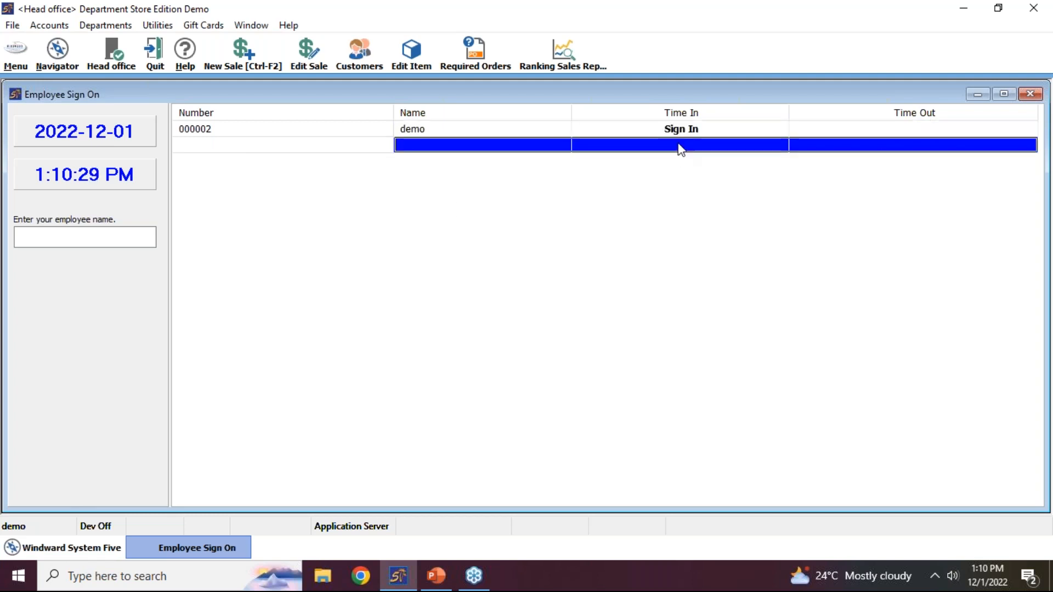
pyautogui.click(679, 131)
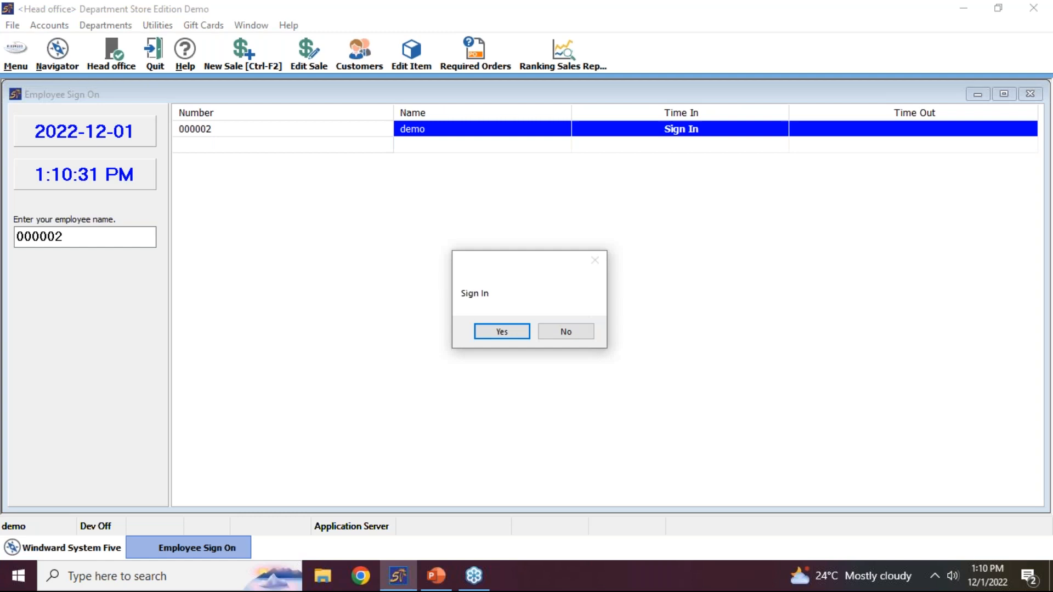
pyautogui.click(522, 341)
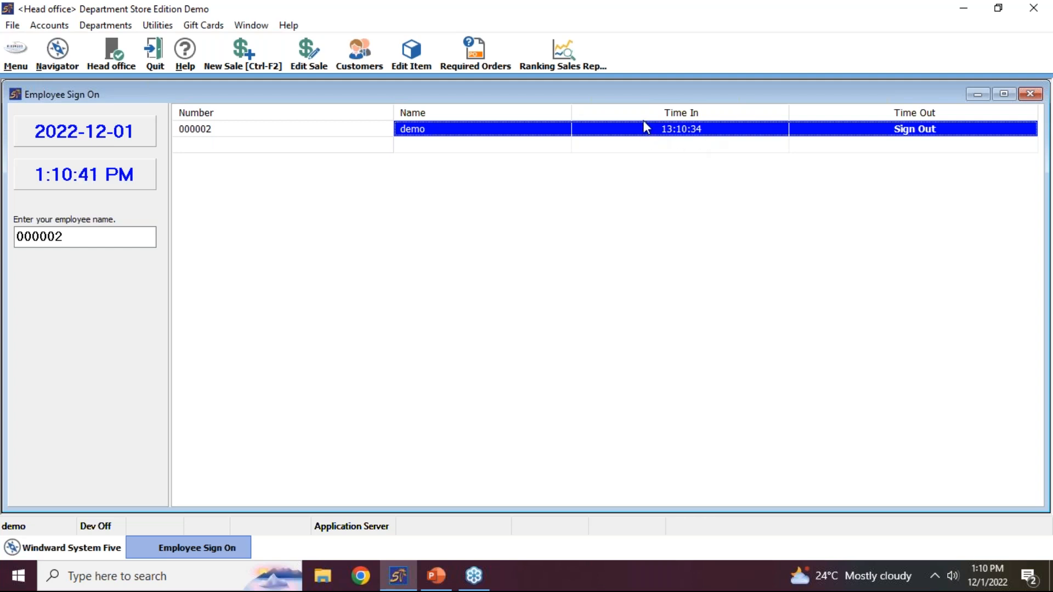
# Sign out the demo employee and close the Employee Sign On window
pyautogui.click(901, 132)
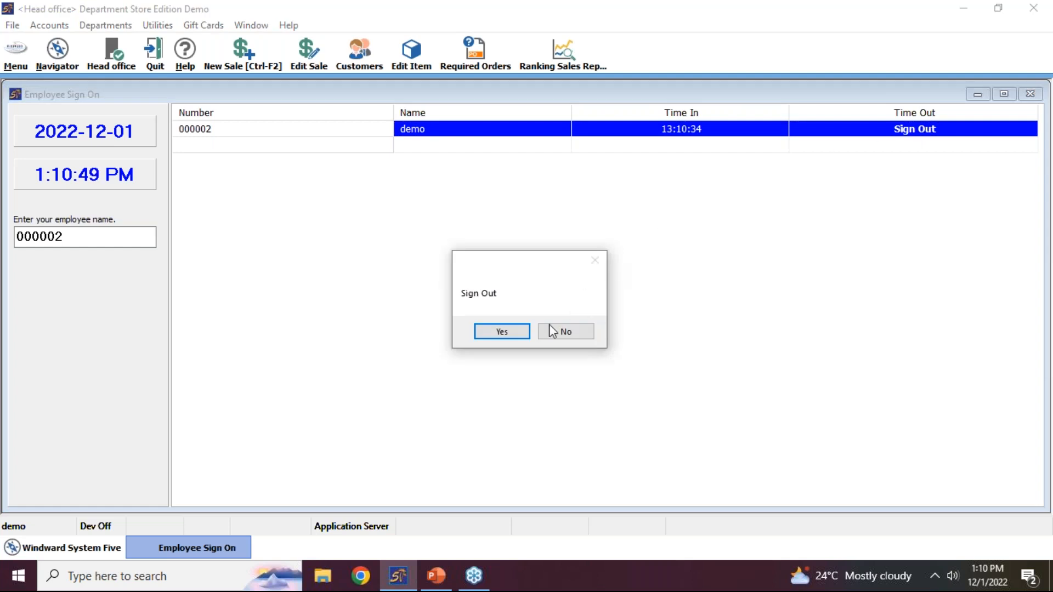
pyautogui.click(501, 332)
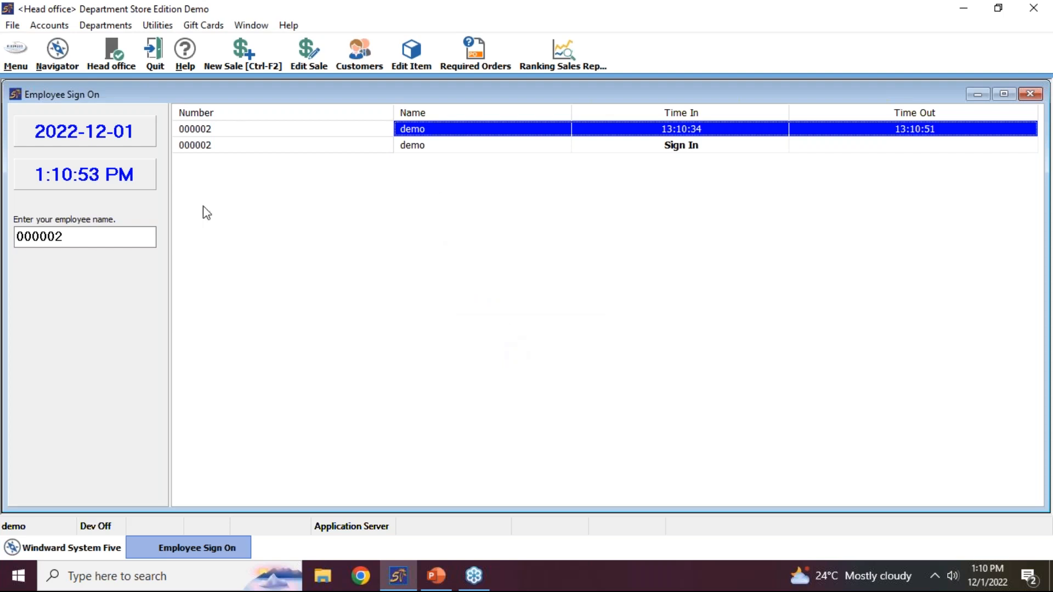
pyautogui.click(1030, 94)
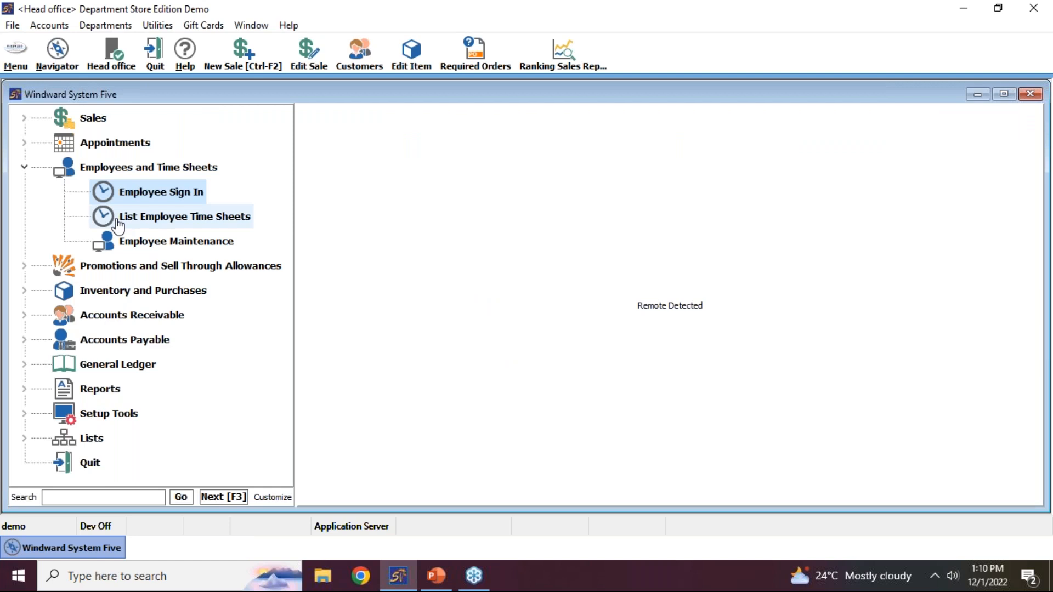
# List the employee time sheets for Head office with start and end dates of 12/1/2022, and exit the listing
pyautogui.doubleClick(117, 219)
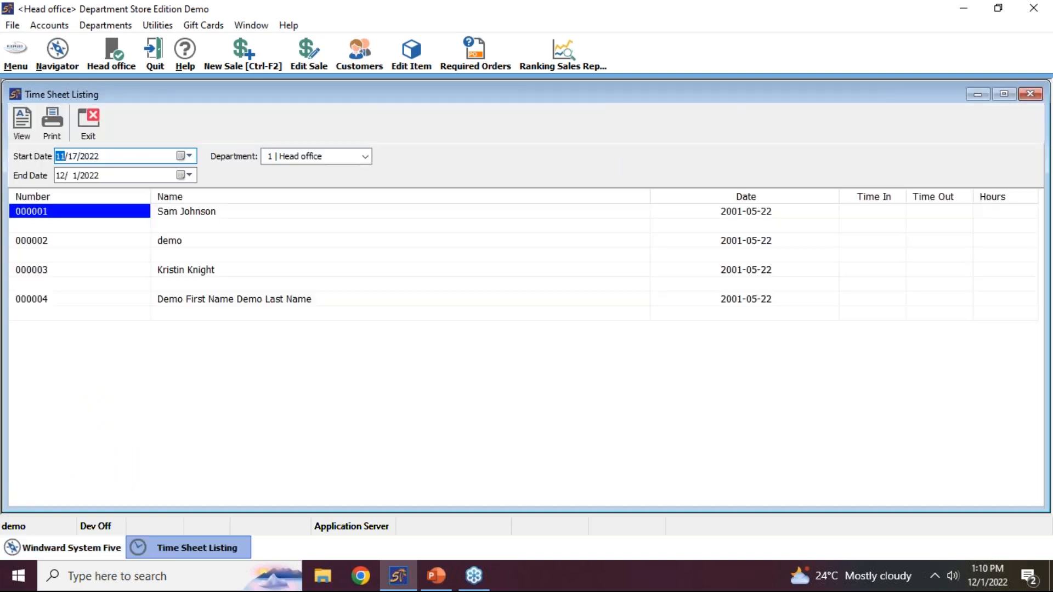
pyautogui.write('12')
pyautogui.click(73, 156)
pyautogui.write('1')
pyautogui.click(22, 130)
pyautogui.click(73, 175)
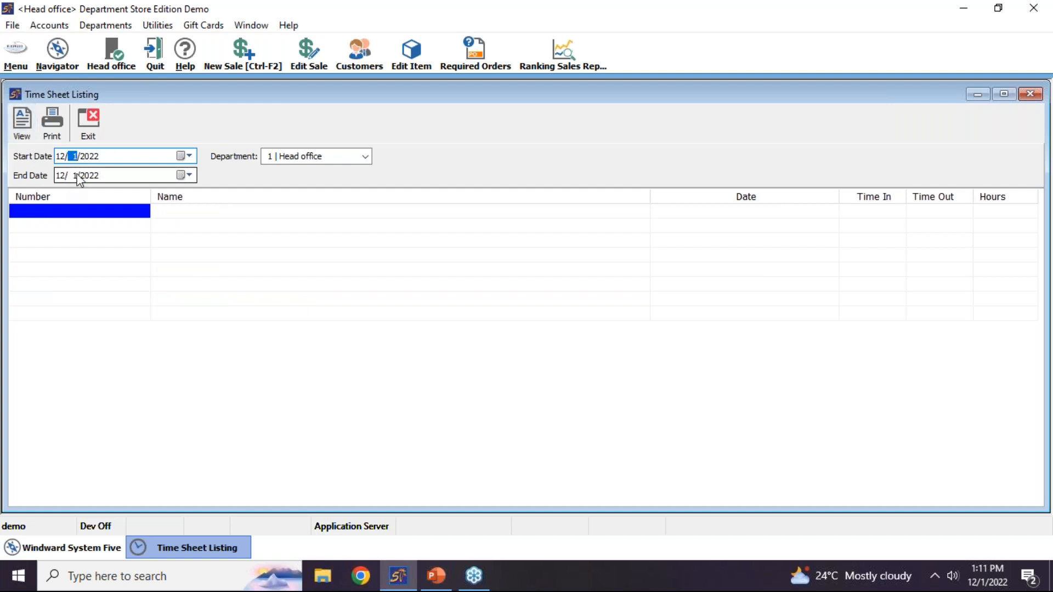
pyautogui.click(24, 132)
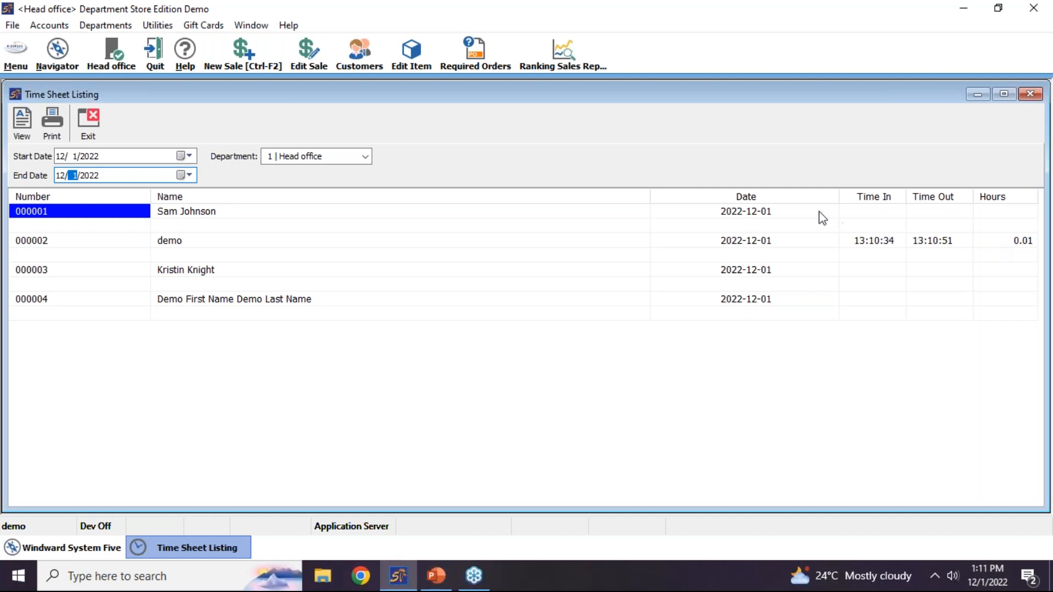
pyautogui.click(90, 121)
# Set Employees and Time Sheets to Standard in the Setup Wizard's User Options under Users and Security, and close the wizard
pyautogui.click(16, 55)
pyautogui.moveTo(53, 294)
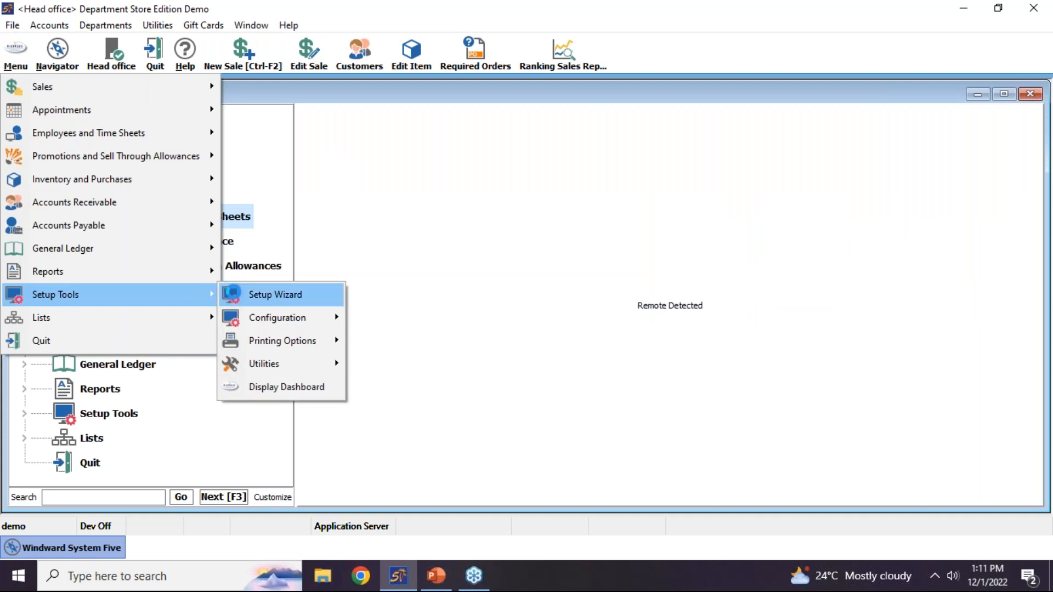
pyautogui.click(238, 292)
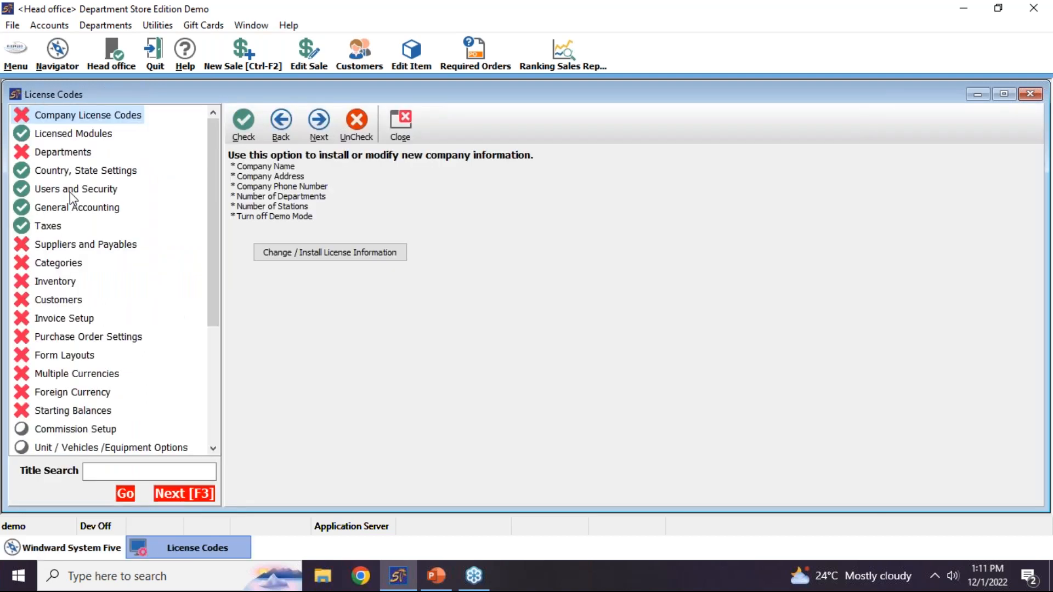
pyautogui.click(70, 191)
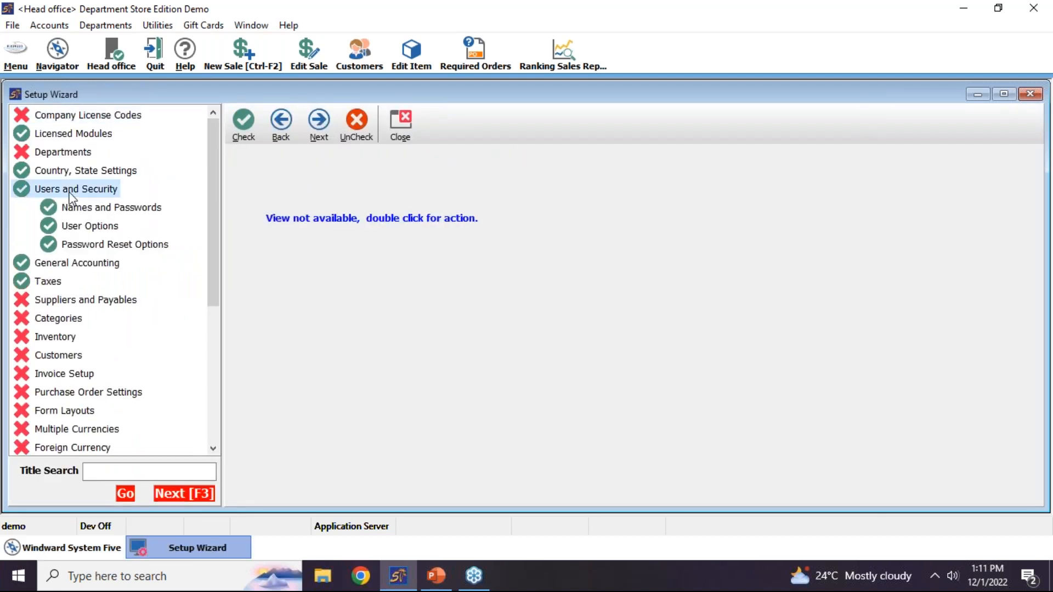
pyautogui.click(81, 226)
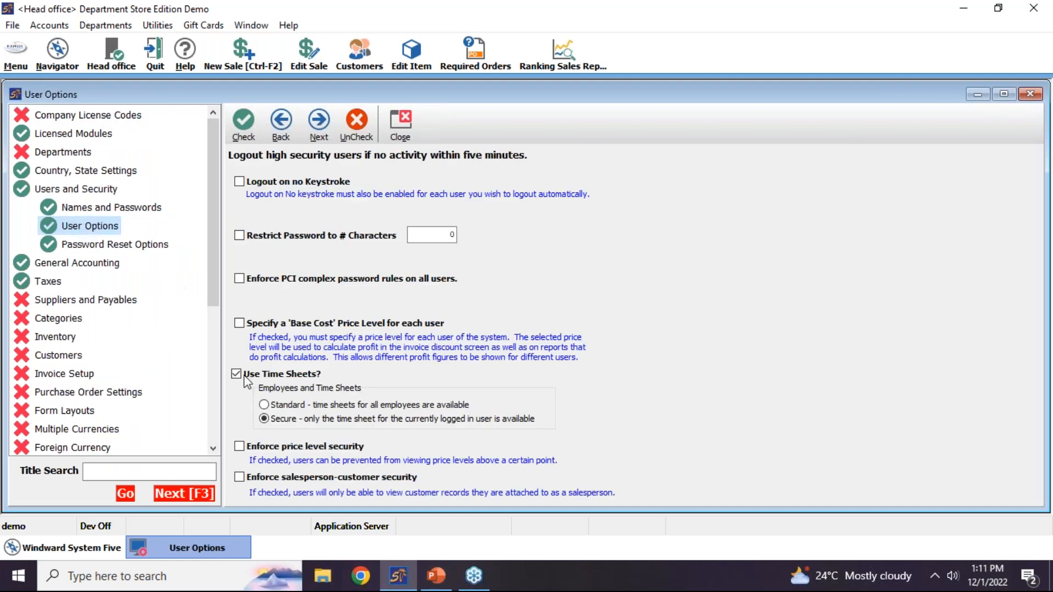
pyautogui.click(264, 405)
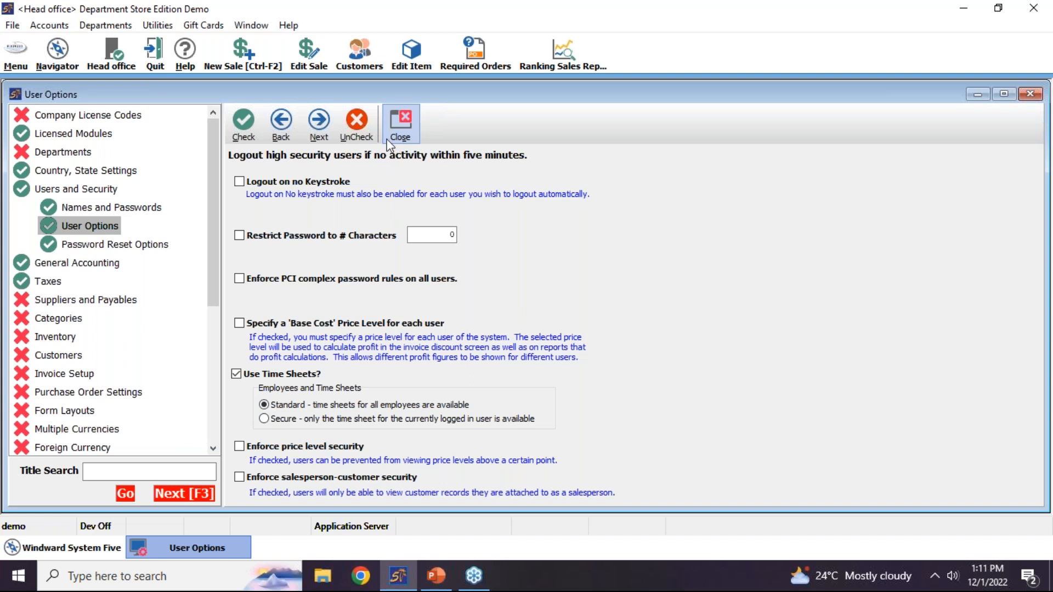
pyautogui.click(399, 131)
# Open Employee Sign In under Employees and Time Sheets to view the sign-in entries of all employees
pyautogui.click(40, 171)
pyautogui.click(121, 167)
pyautogui.click(110, 192)
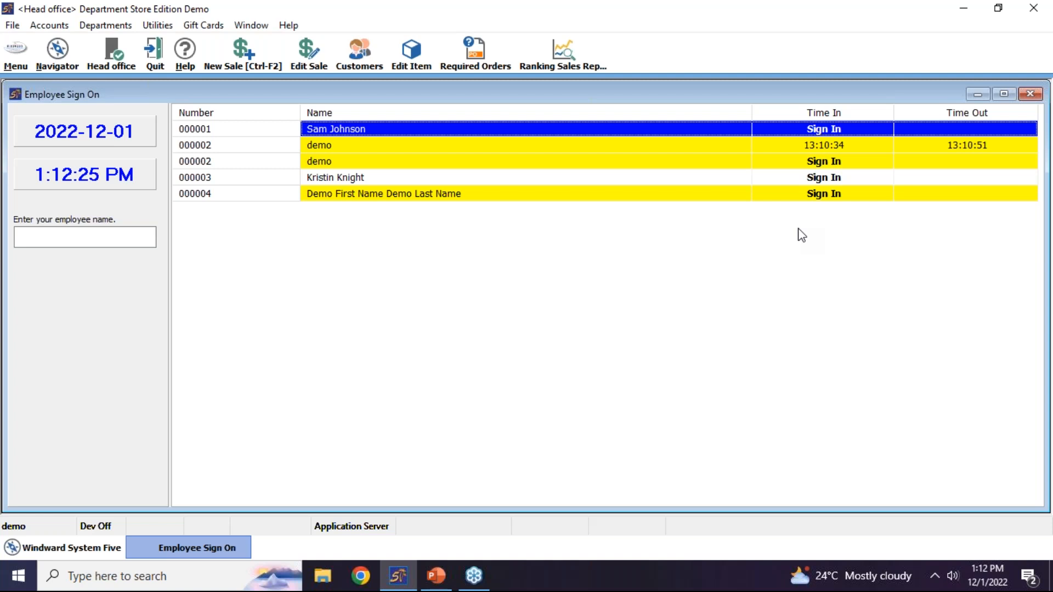
# Switch to PowerPoint and present the Webinar Archives and Resources Available slides
pyautogui.click(449, 585)
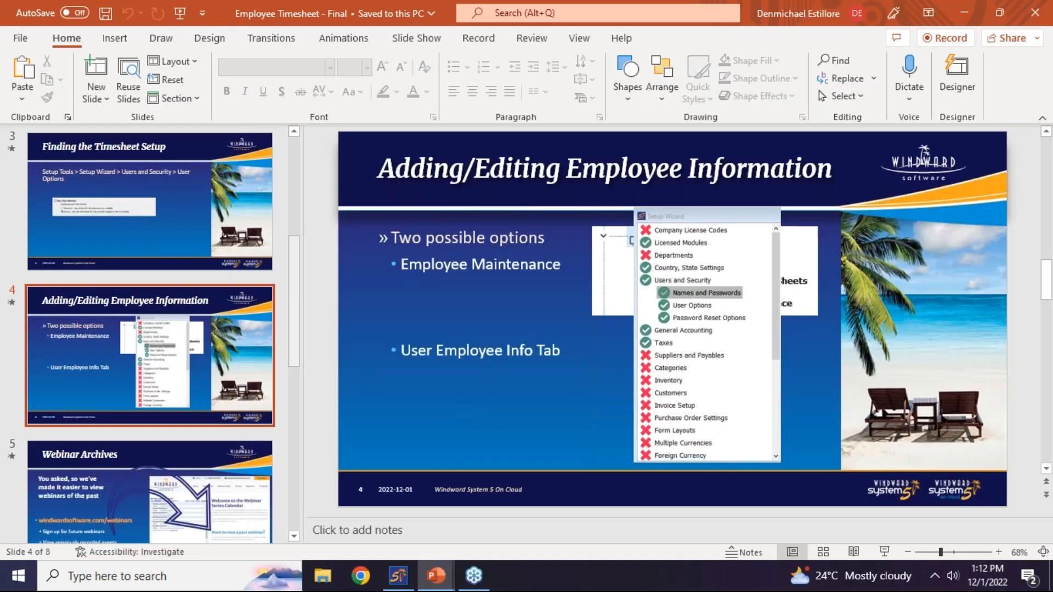
pyautogui.hotkey('shift', 'F5')
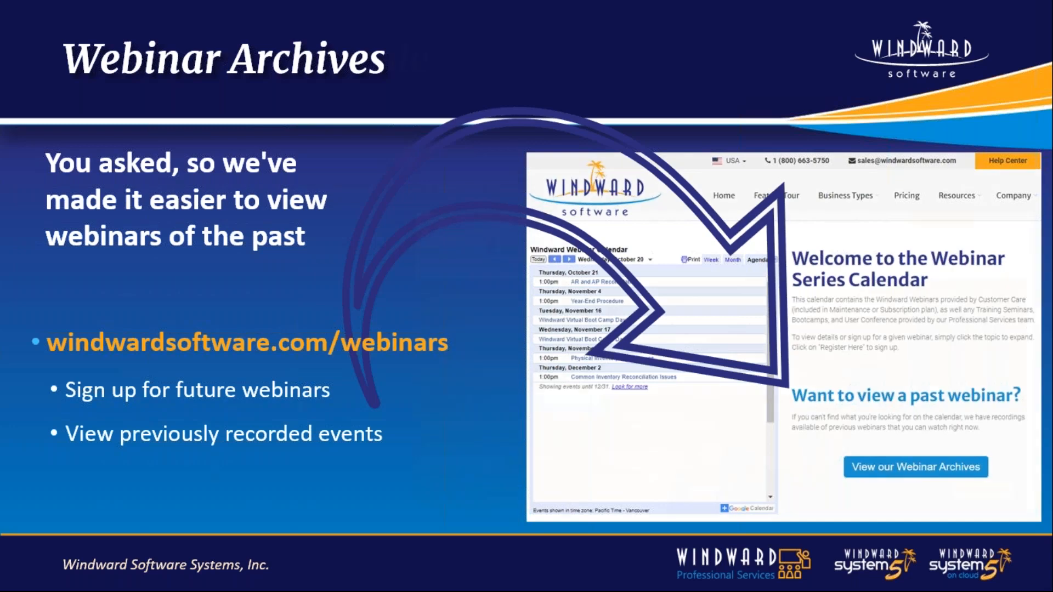
pyautogui.press('Right')
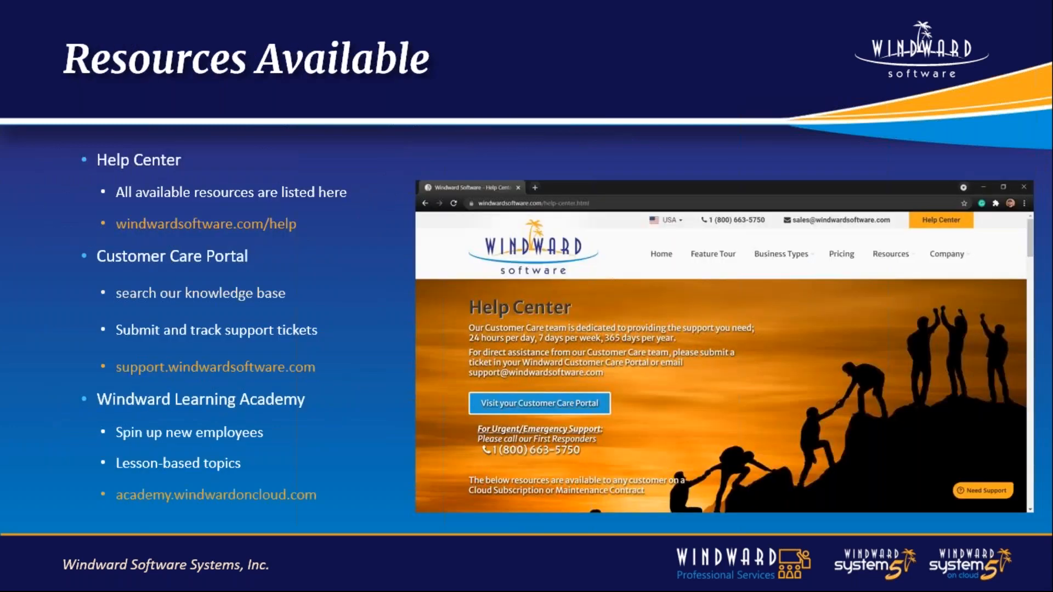
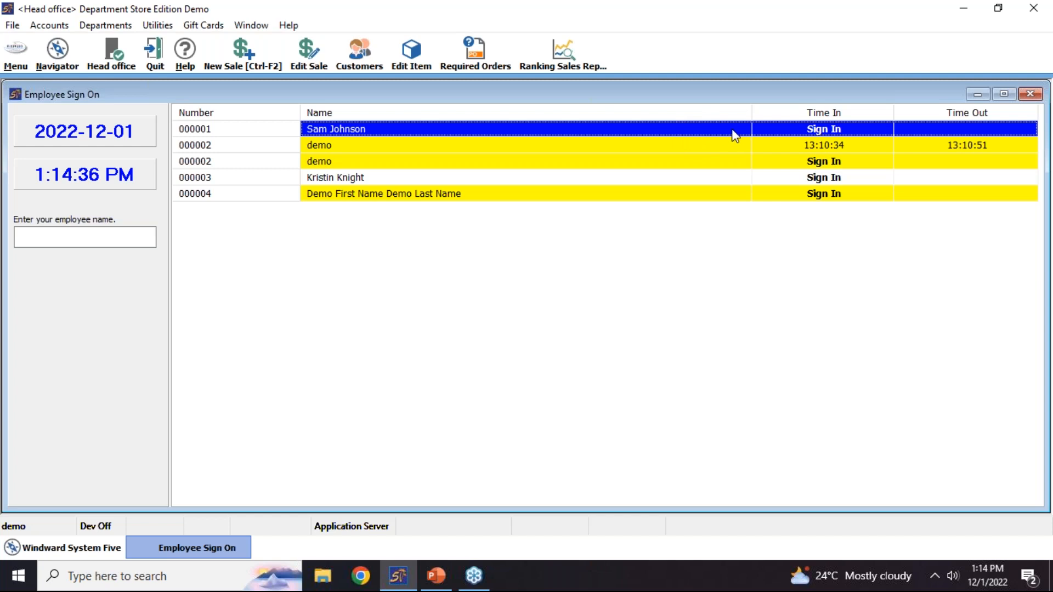
# Turn on Supervisor Override and set the first demo entry's Time In to 13:00:00
pyautogui.rightClick(275, 529)
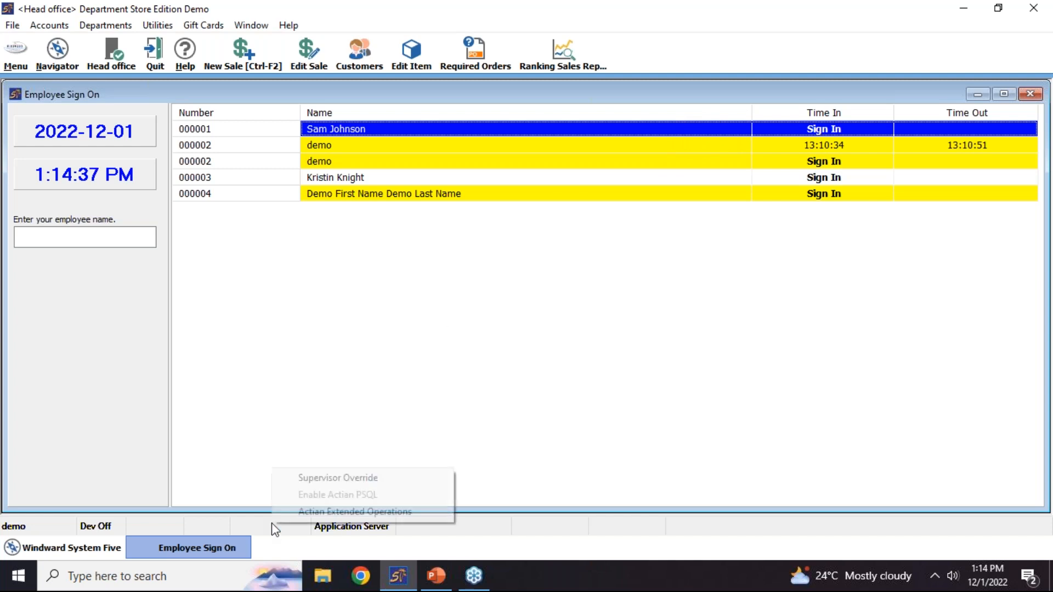
pyautogui.click(90, 526)
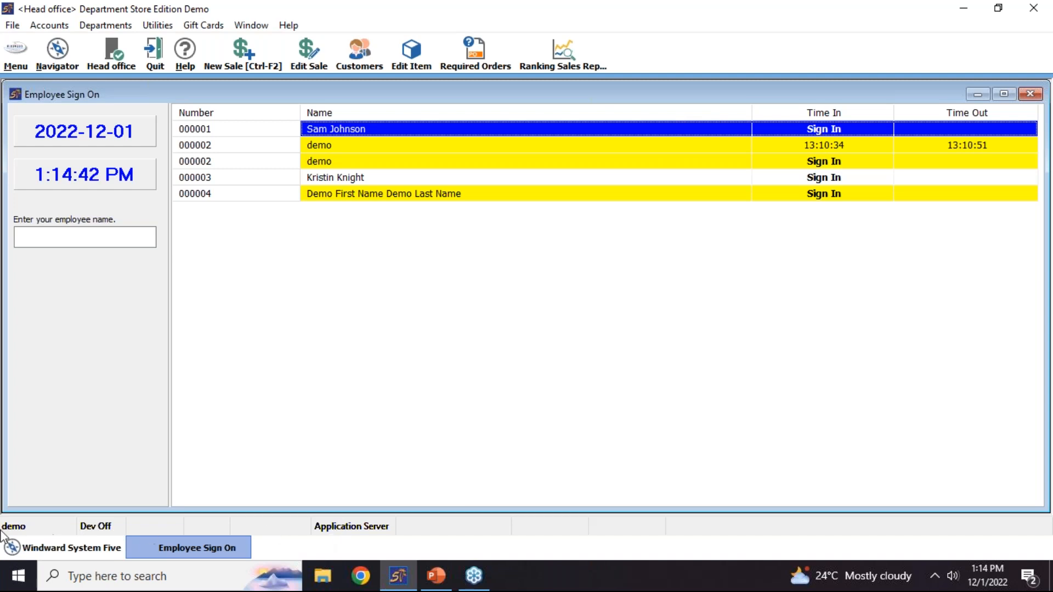
pyautogui.rightClick(90, 529)
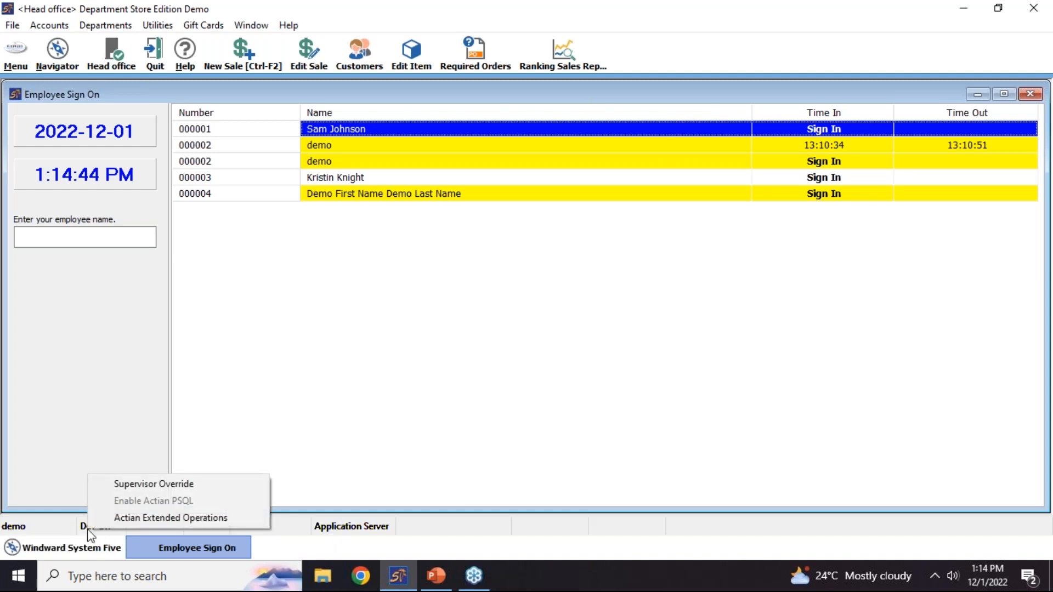
pyautogui.click(123, 489)
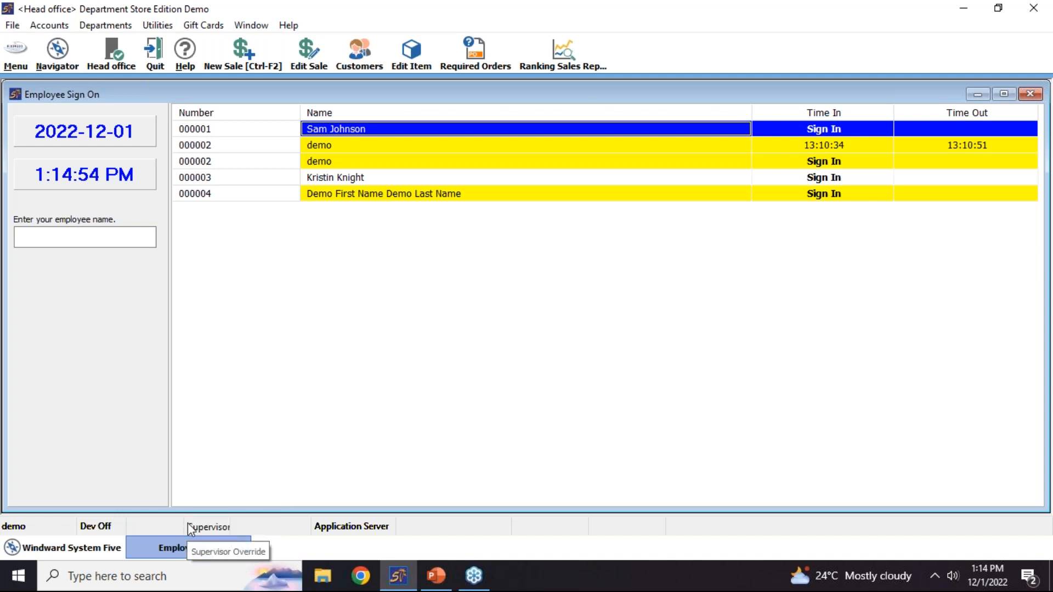
pyautogui.click(823, 146)
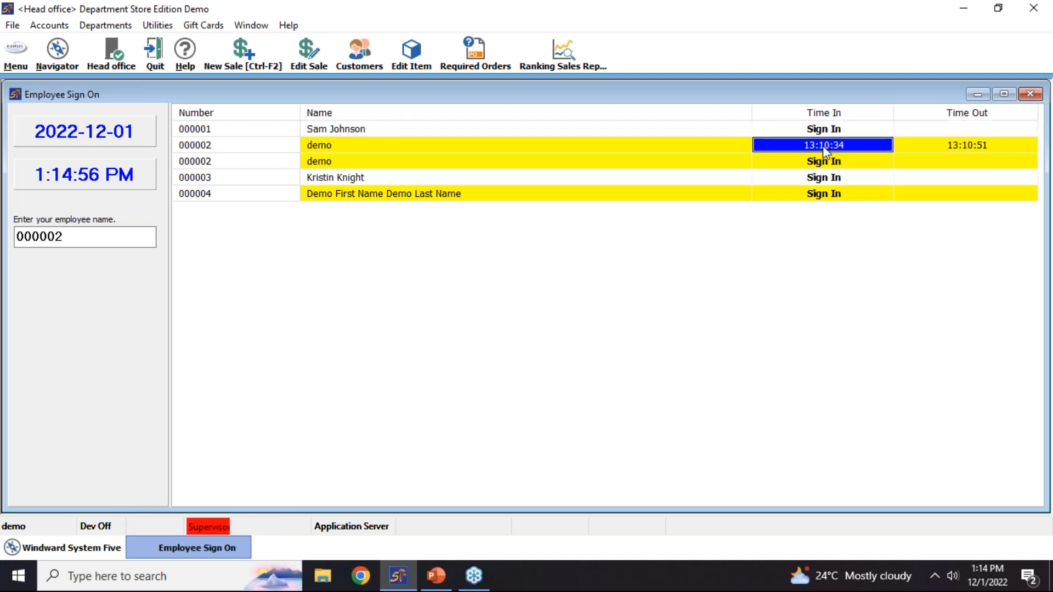
pyautogui.write('1')
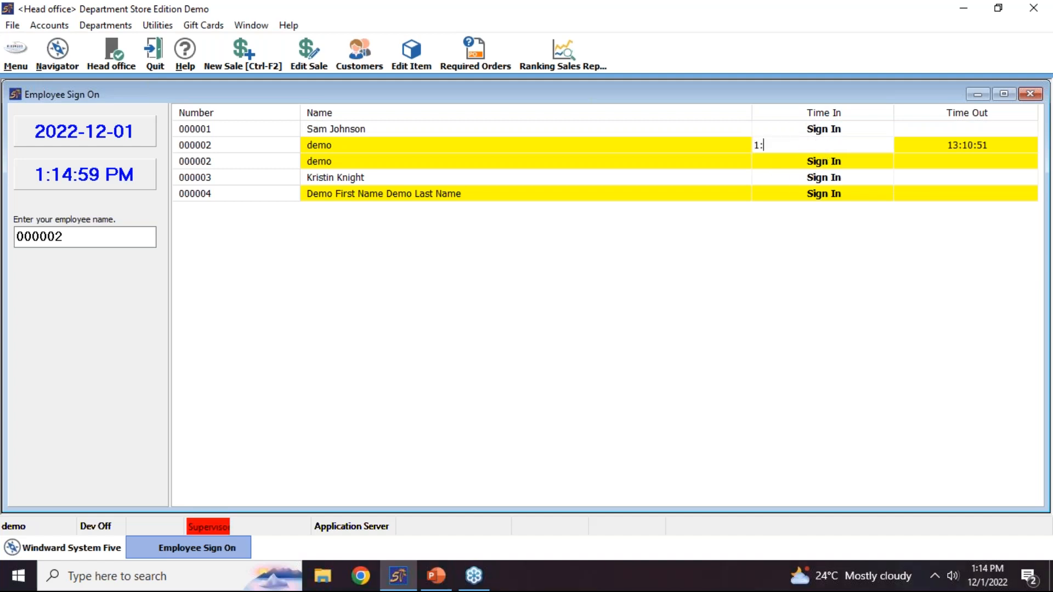
pyautogui.write('3:00:00')
pyautogui.press('Return')
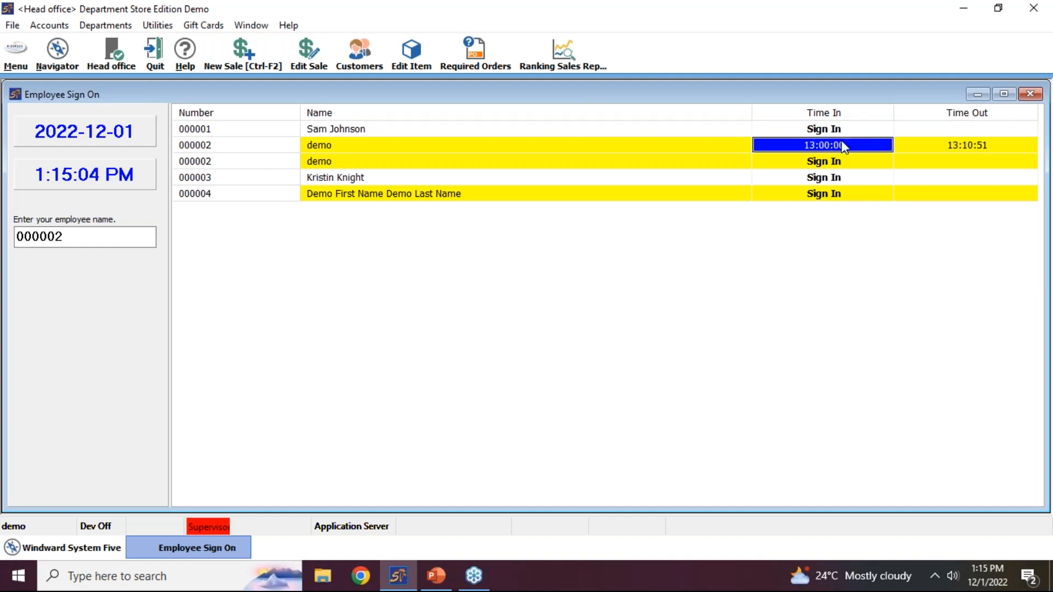
# Set the first demo entry's Time Out to 17:00:00 and turn off Supervisor Override
pyautogui.click(972, 146)
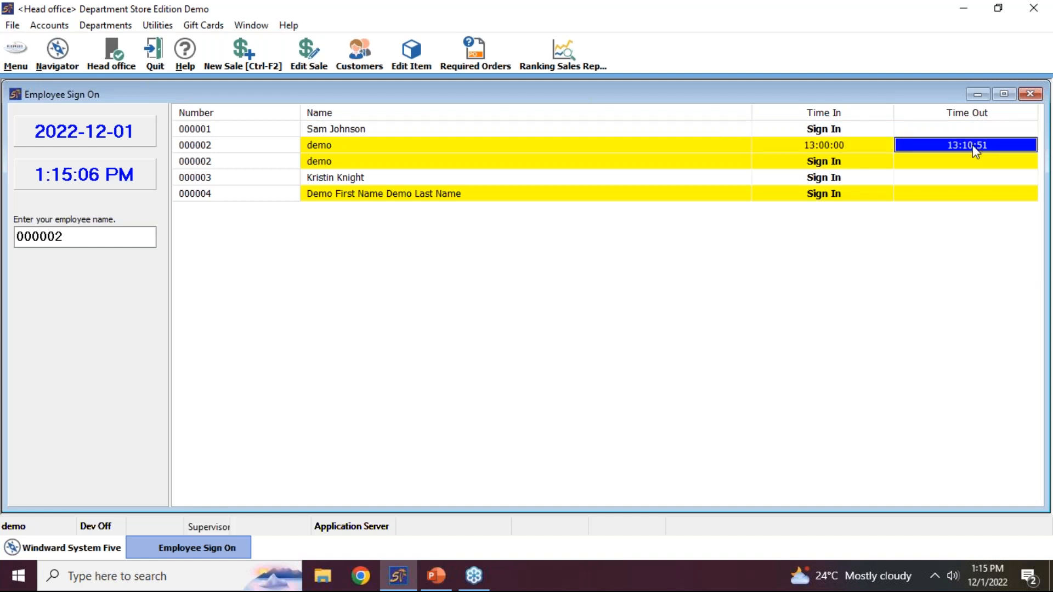
pyautogui.click(974, 149)
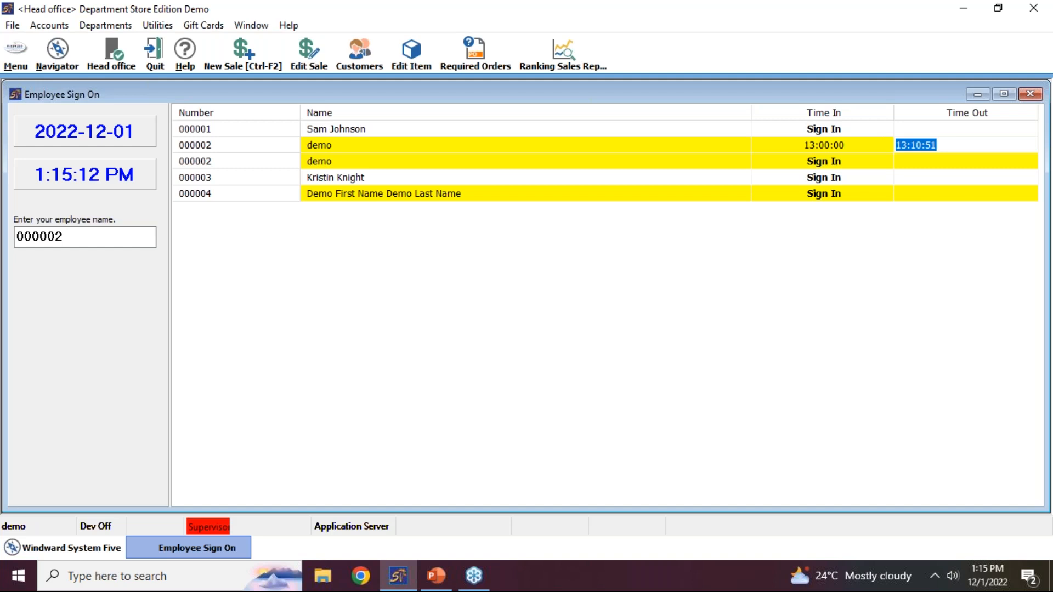
pyautogui.write('17')
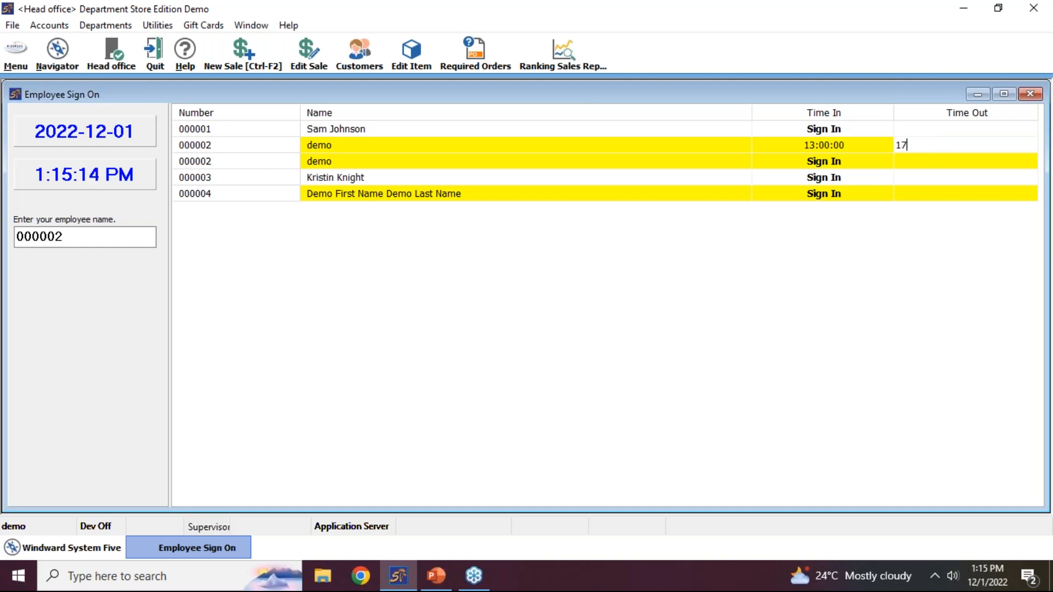
pyautogui.write(':00:00')
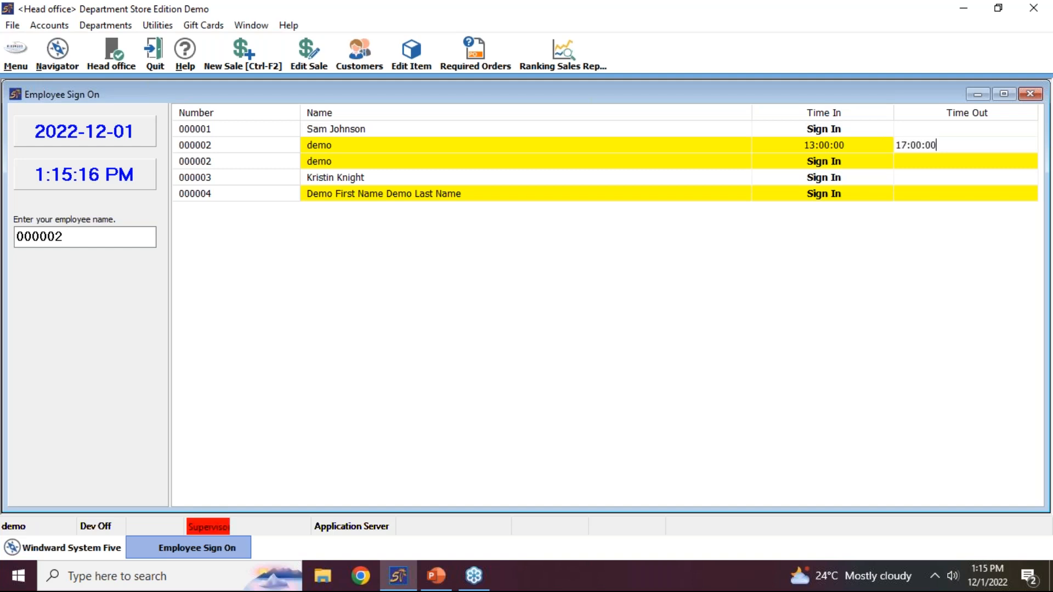
pyautogui.press('Return')
pyautogui.rightClick(371, 532)
pyautogui.click(387, 490)
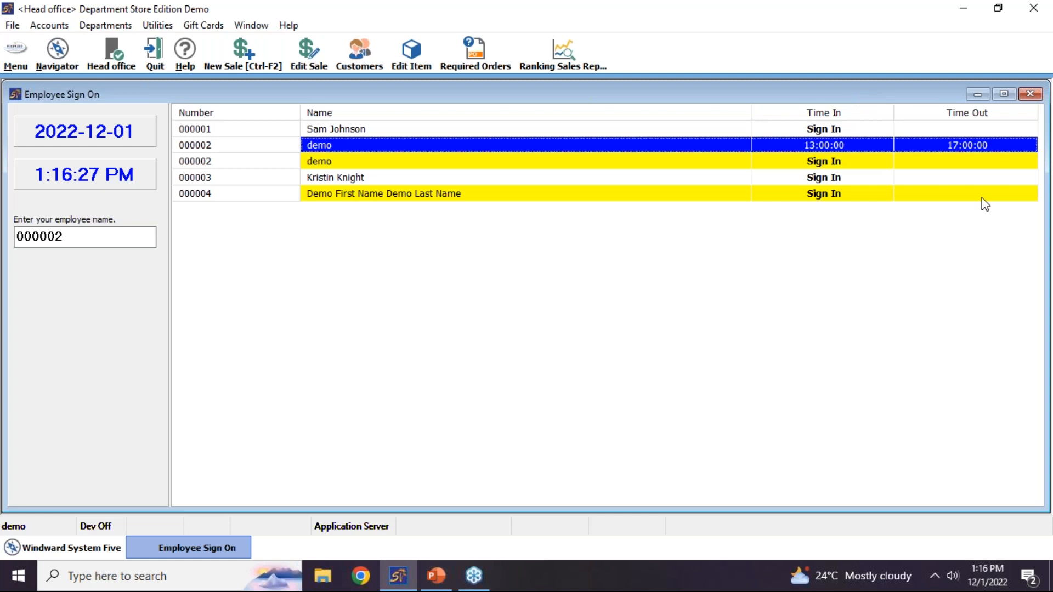
# View the Comments page of the first employee's record in Employee Maintenance, minimize the record and exit the employee list
pyautogui.click(990, 99)
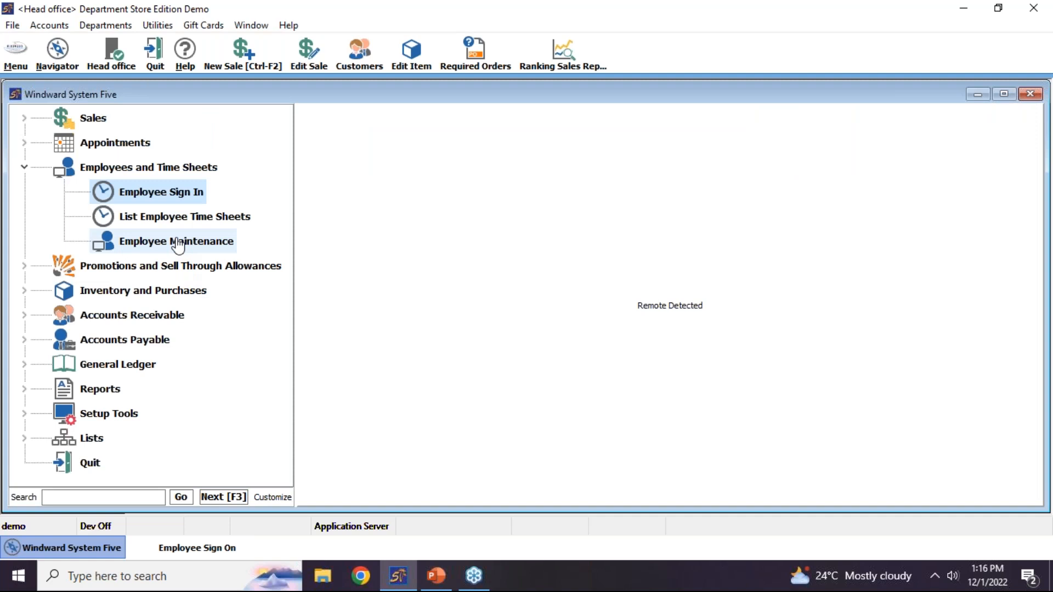
pyautogui.doubleClick(177, 242)
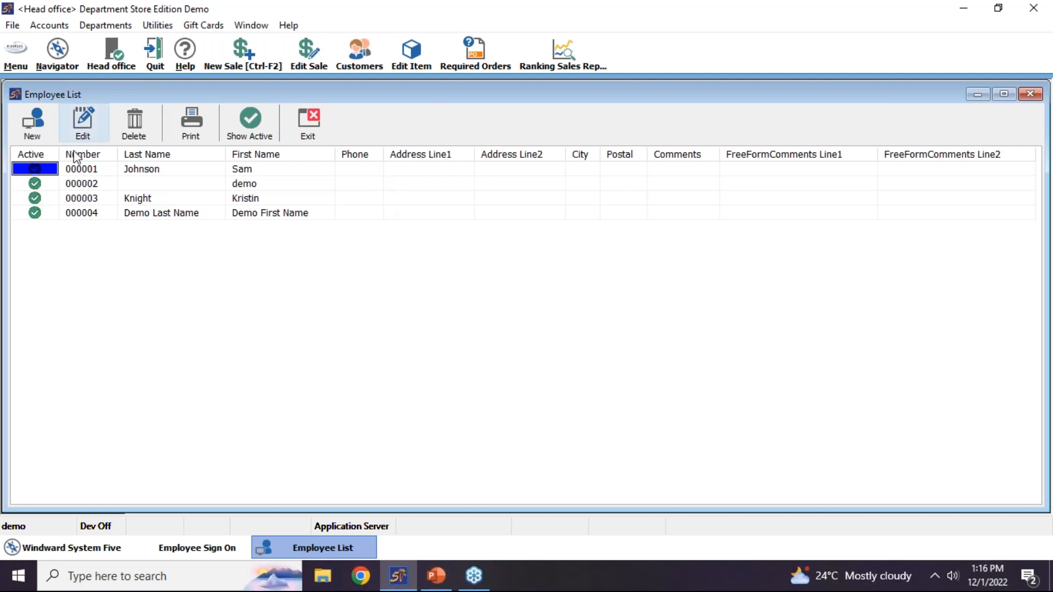
pyautogui.click(110, 170)
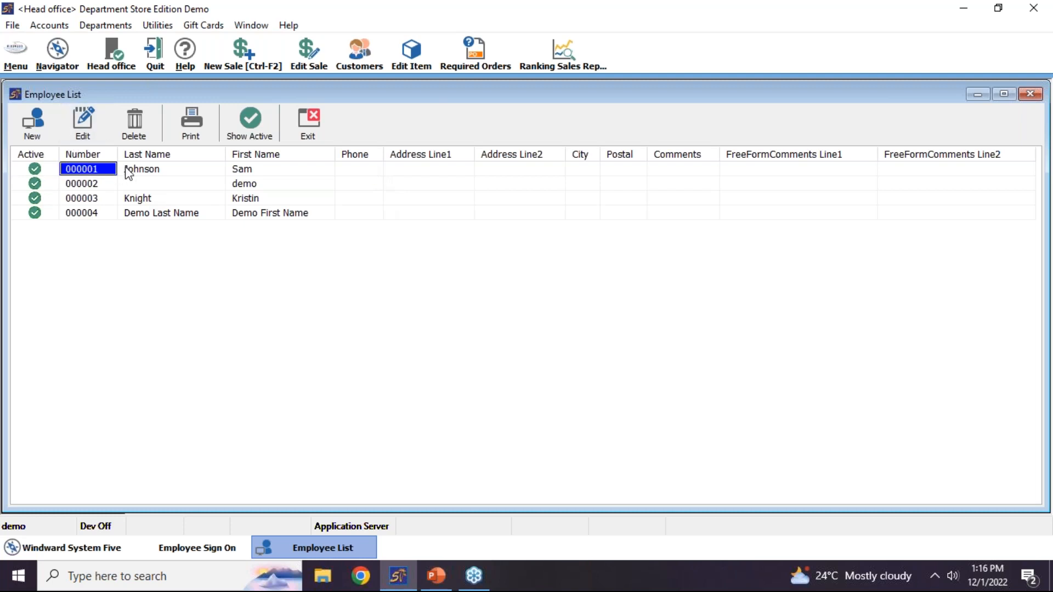
pyautogui.click(88, 137)
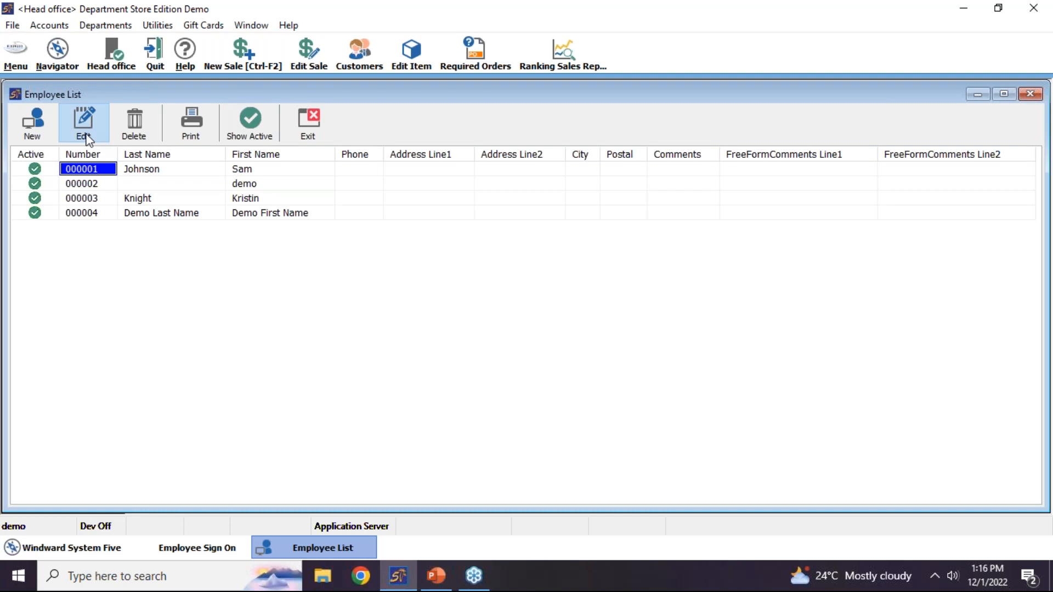
pyautogui.click(103, 153)
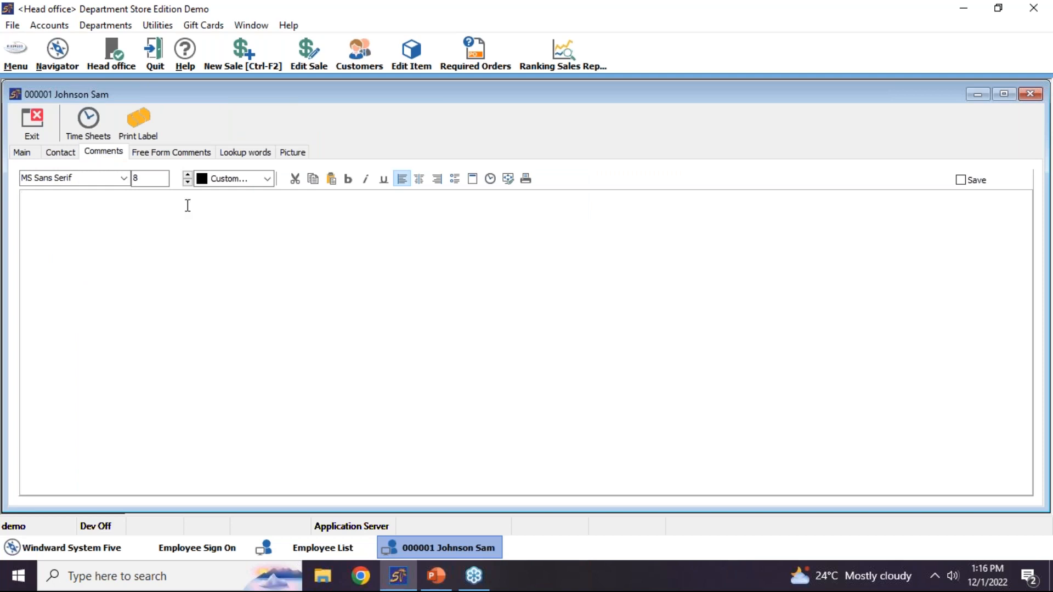
pyautogui.click(971, 93)
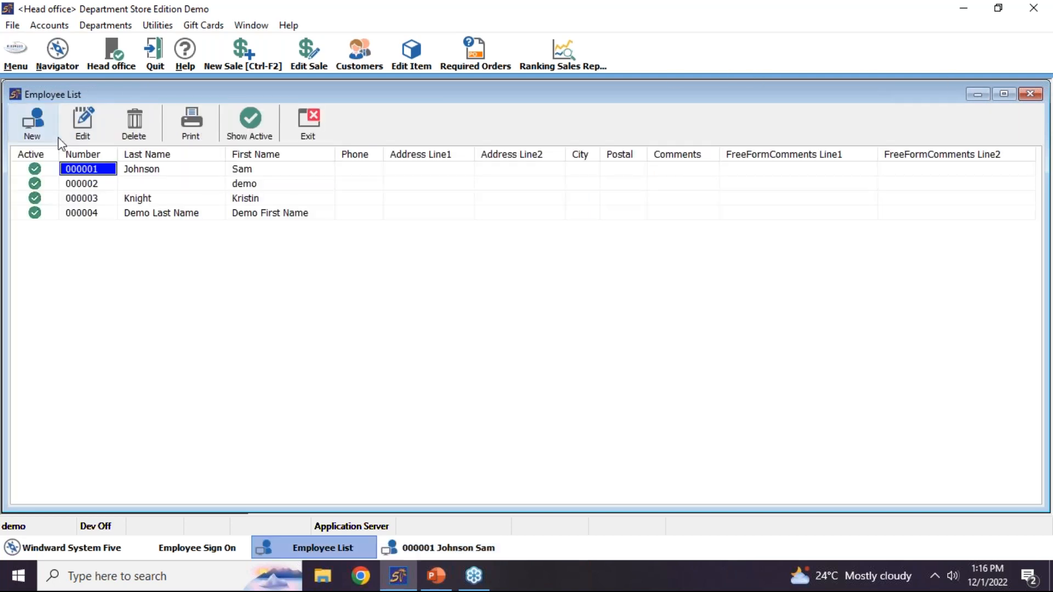
pyautogui.click(305, 126)
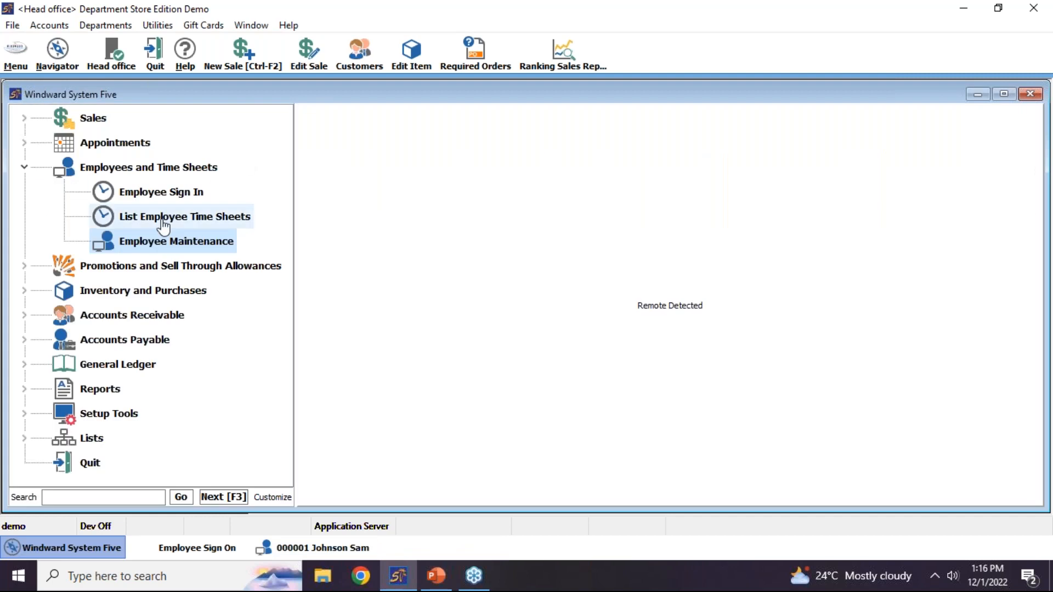
# Open List Employee Time Sheets to look over the listing's columns for Head office, and exit the listing
pyautogui.click(159, 220)
pyautogui.rightClick(301, 222)
pyautogui.click(279, 228)
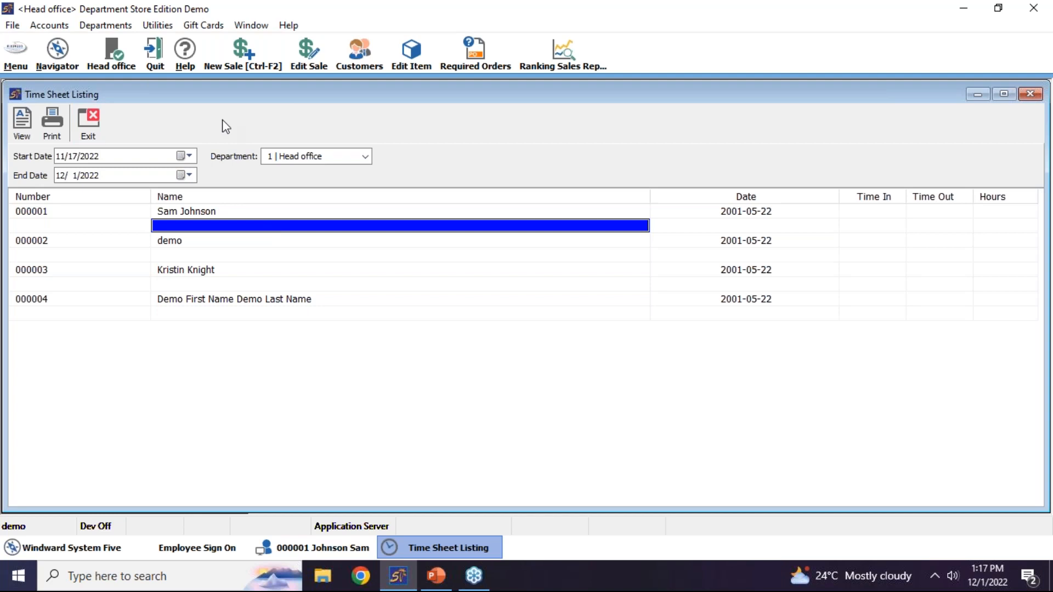
pyautogui.click(90, 119)
# Reopen the first employee's record from Employee Maintenance to view its Free Form Comments, and exit the record and the employee list
pyautogui.click(165, 241)
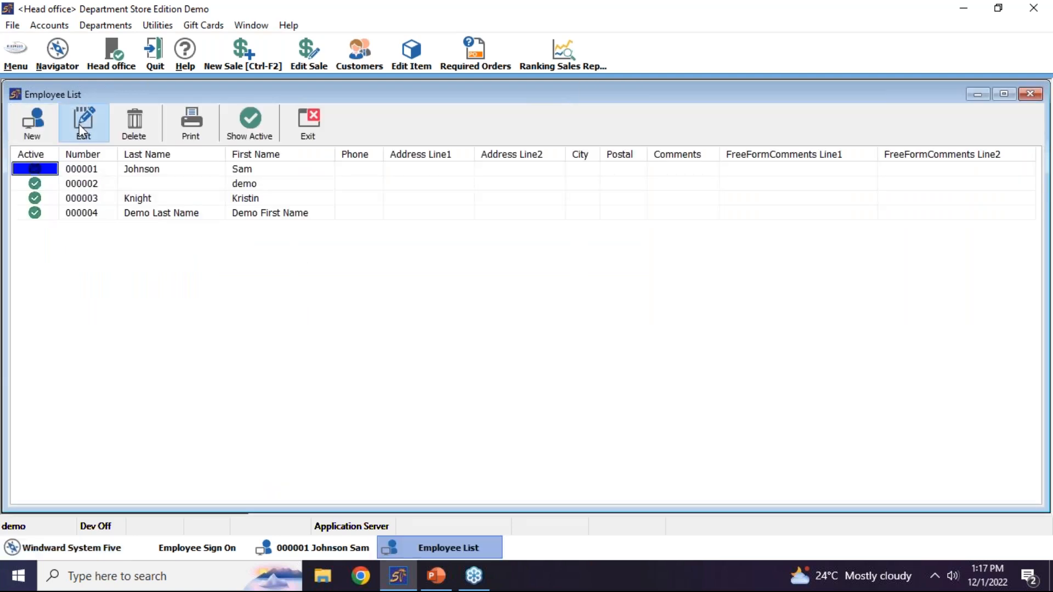
pyautogui.click(79, 124)
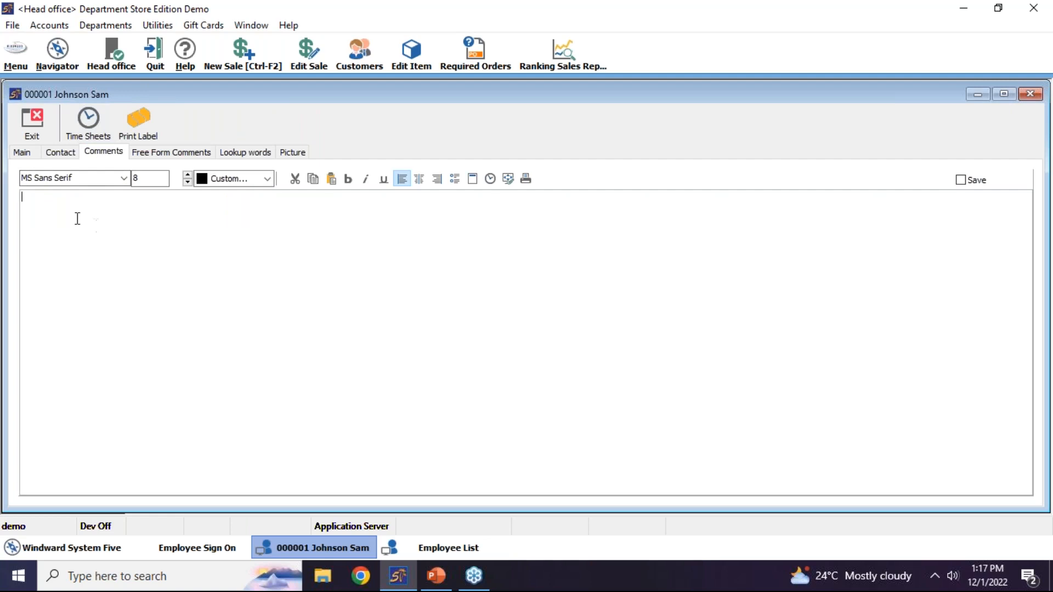
pyautogui.click(156, 156)
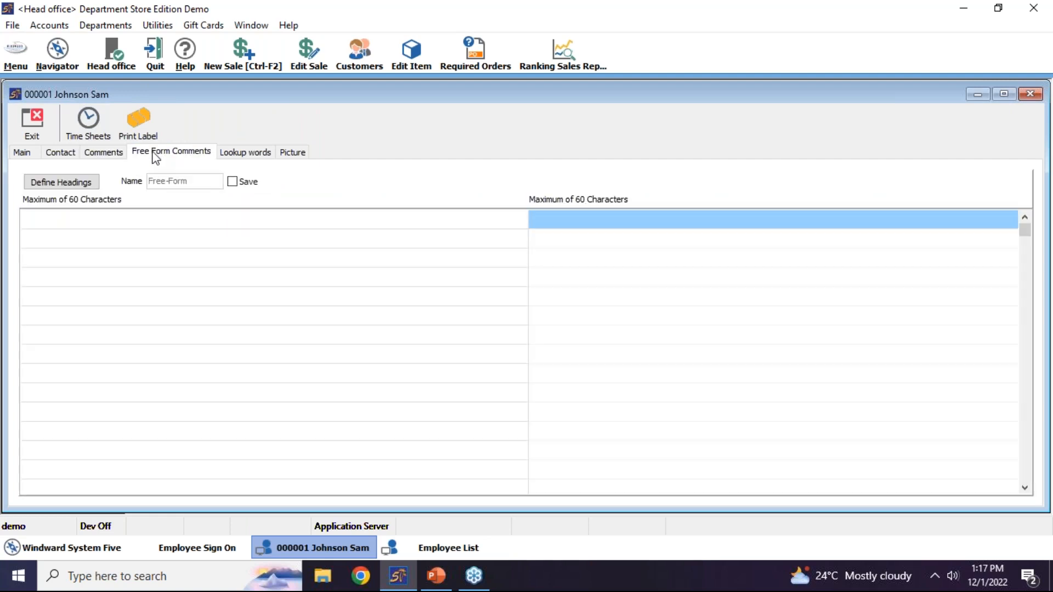
pyautogui.click(34, 122)
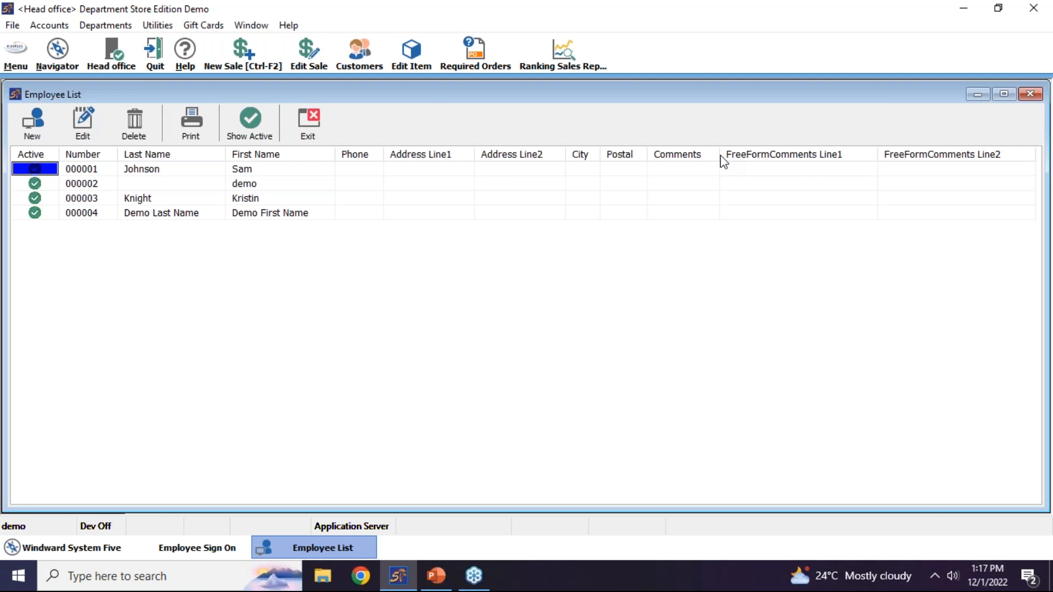
pyautogui.click(303, 123)
# Open Employee Sign In and sign in the first employee on the list, confirming the sign-in
pyautogui.doubleClick(164, 191)
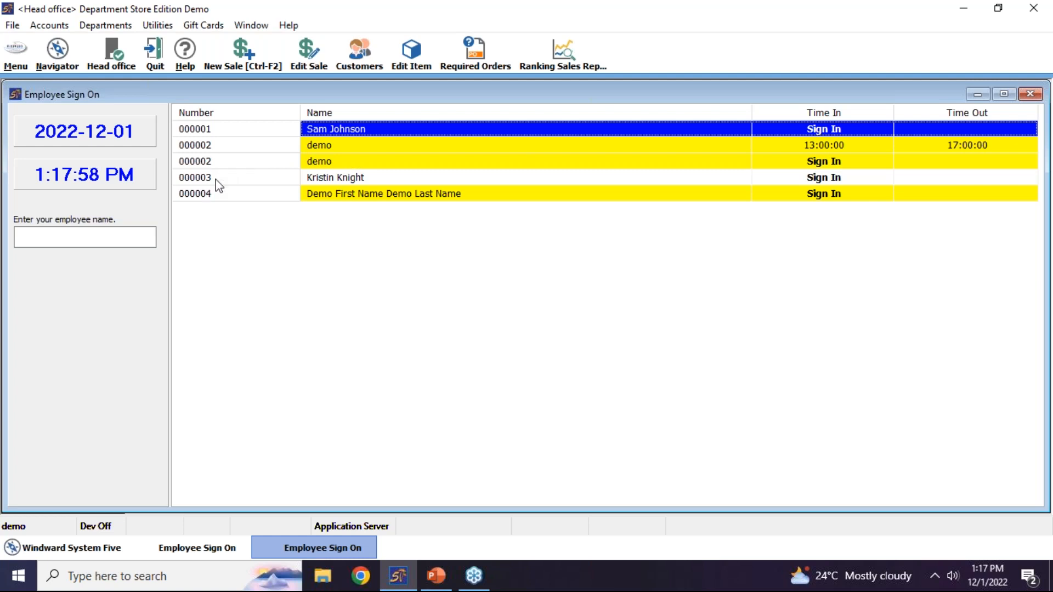
pyautogui.click(818, 129)
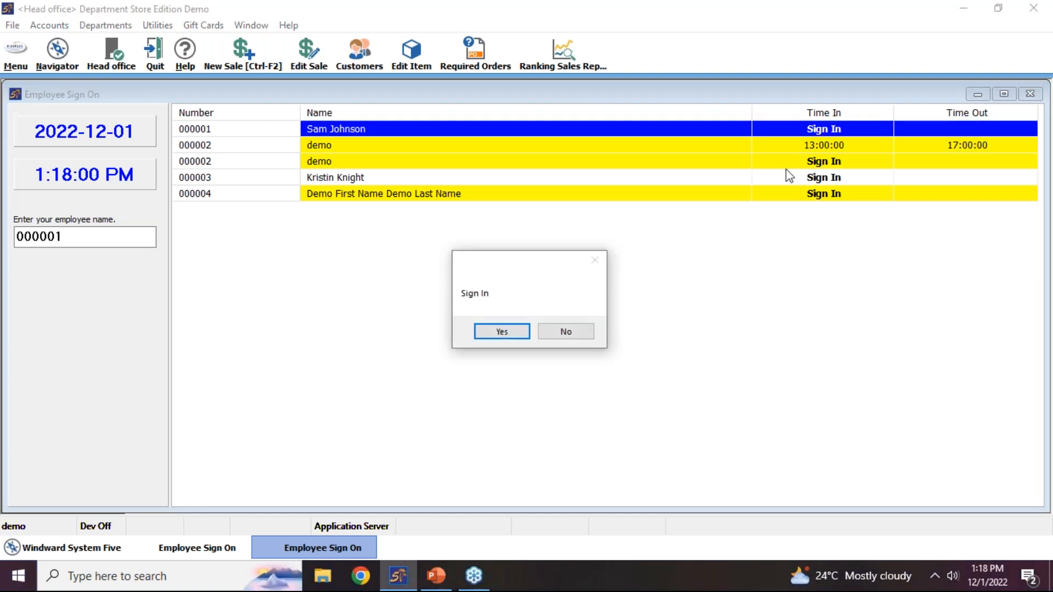
pyautogui.click(524, 333)
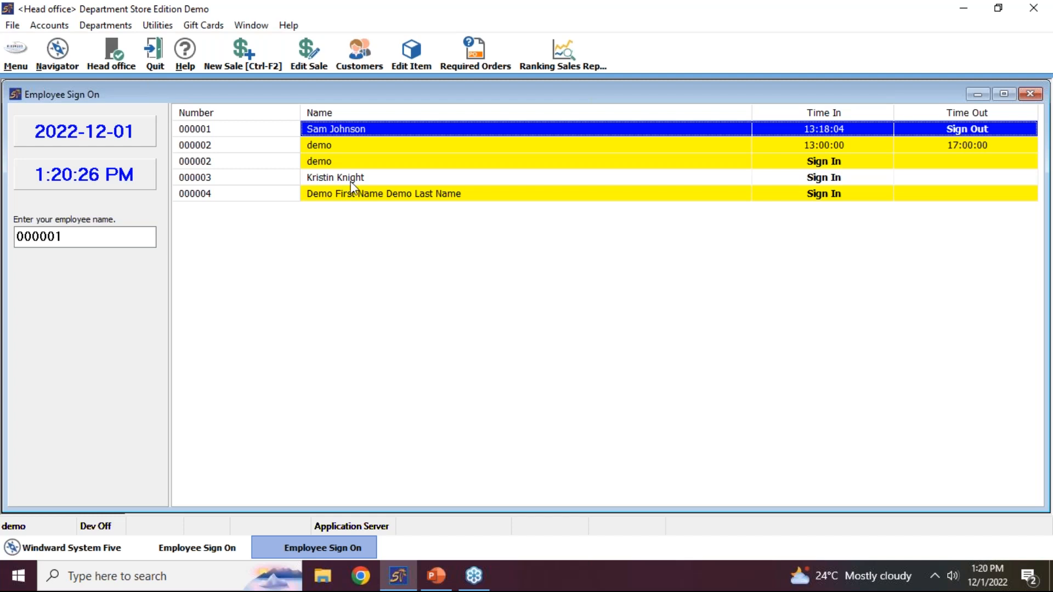
# Sign in the employee listed just below the two demo entries, confirming the sign-in
pyautogui.click(396, 180)
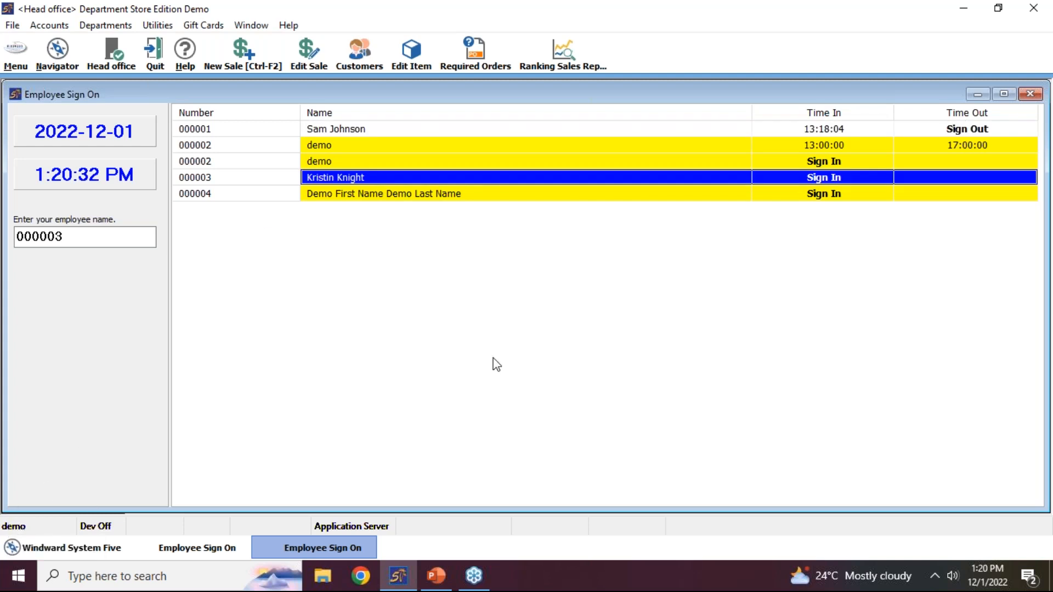
pyautogui.click(829, 187)
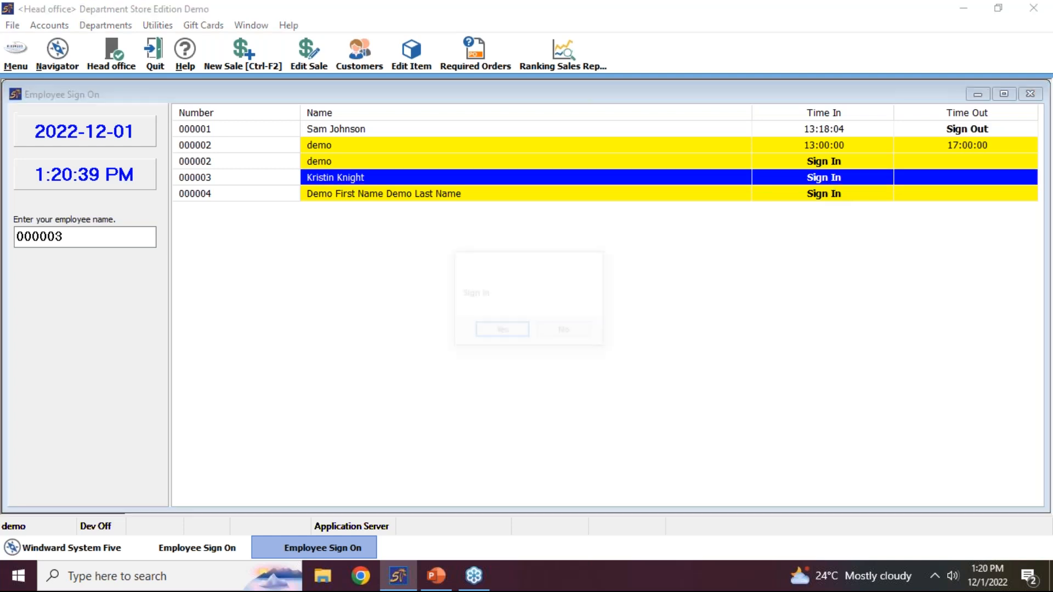
pyautogui.click(518, 332)
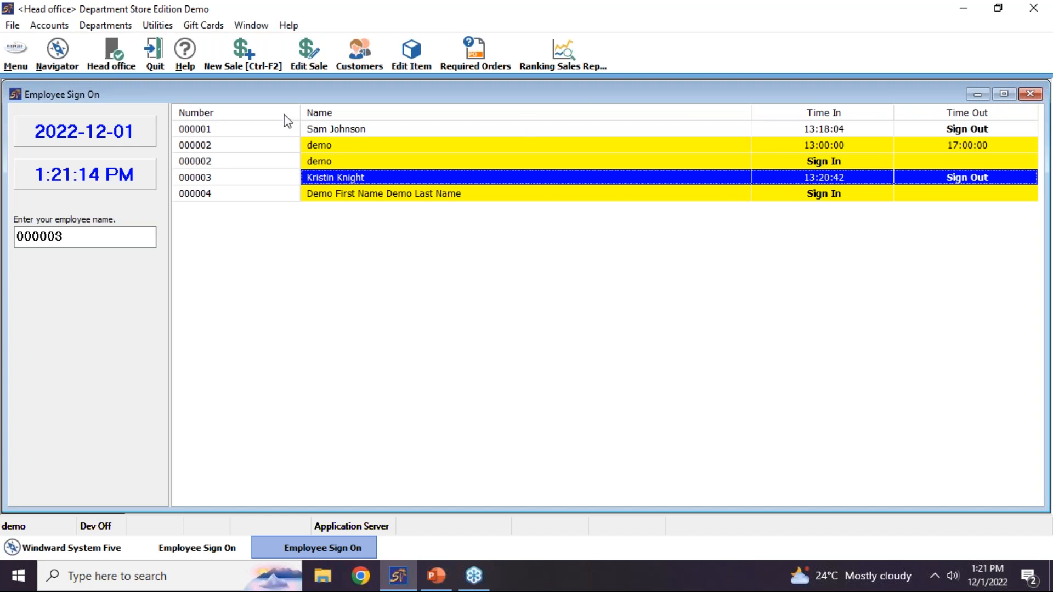
# Turn on Supervisor Override and set the first demo entry's Time In to 08:00:00
pyautogui.click(333, 161)
pyautogui.click(414, 148)
pyautogui.click(819, 146)
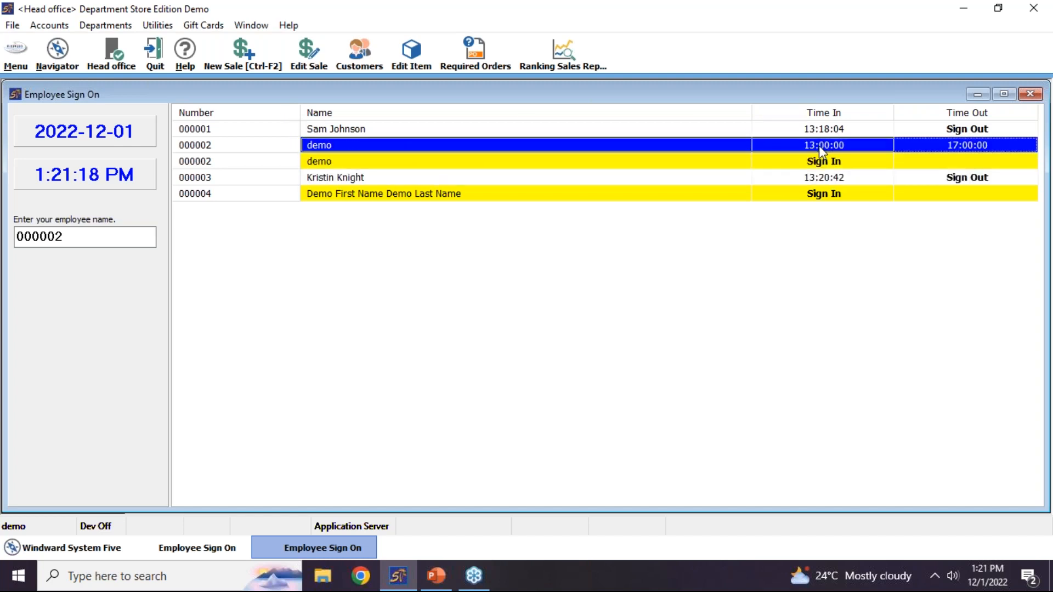
pyautogui.rightClick(428, 532)
pyautogui.click(483, 480)
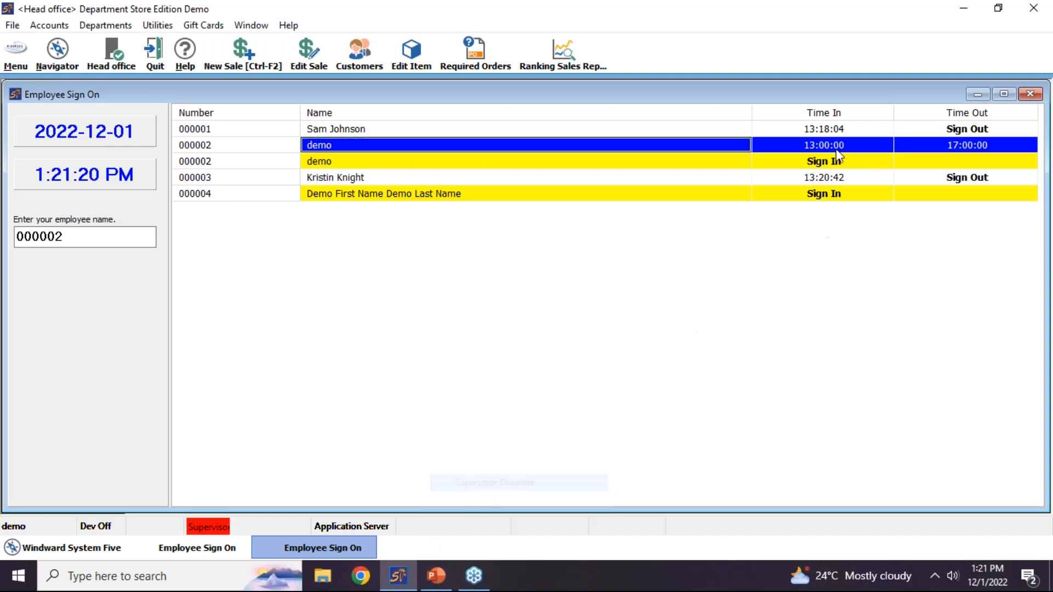
pyautogui.click(806, 145)
pyautogui.click(806, 145)
pyautogui.write('8:00:00')
pyautogui.press('Return')
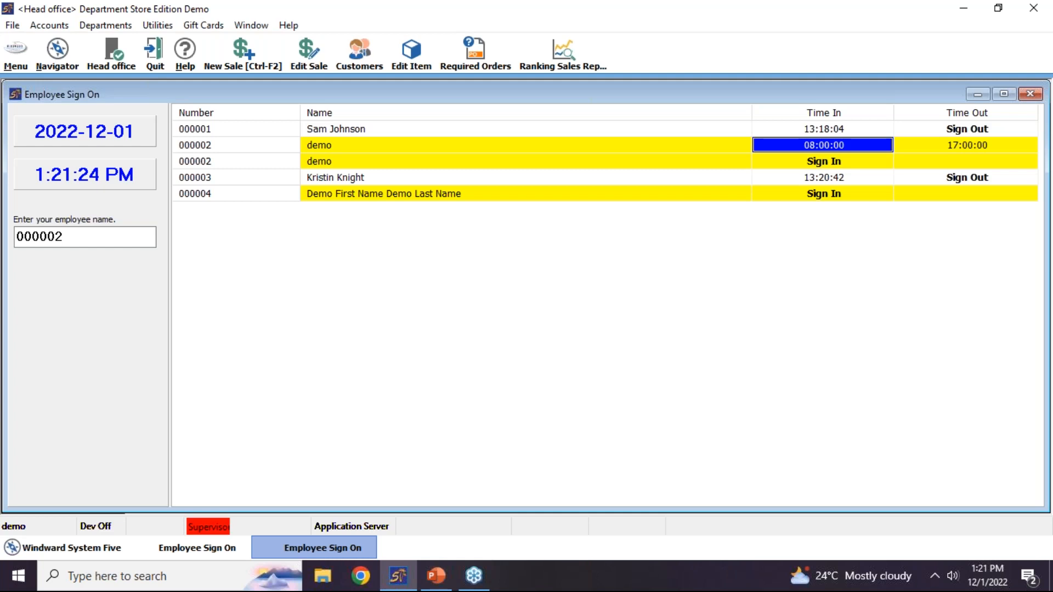
# Set the first demo entry's Time Out to 12:00:00
pyautogui.click(967, 148)
pyautogui.click(966, 149)
pyautogui.write('12:00:00')
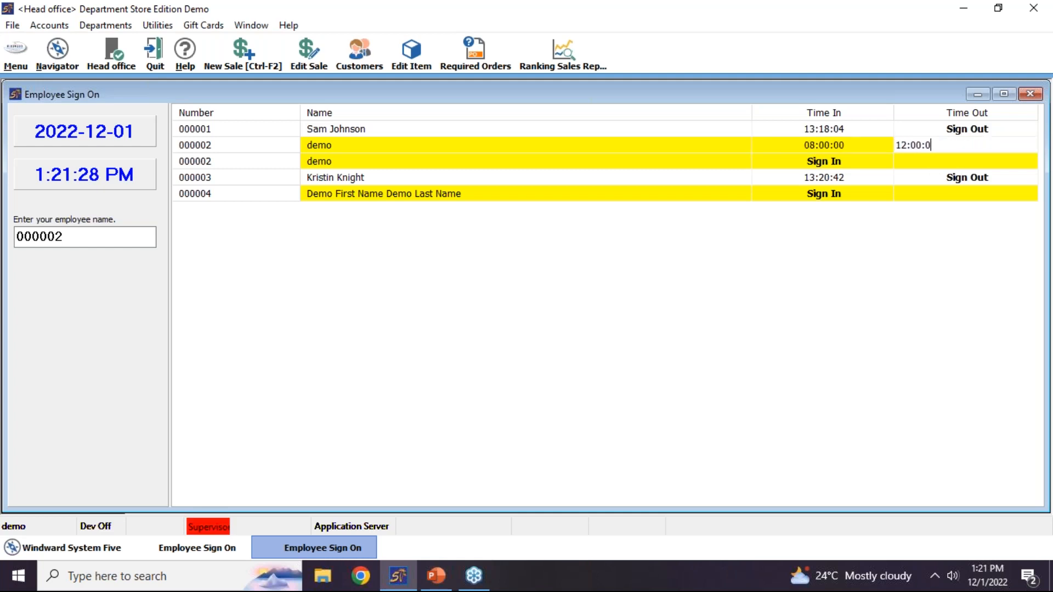
pyautogui.press('Return')
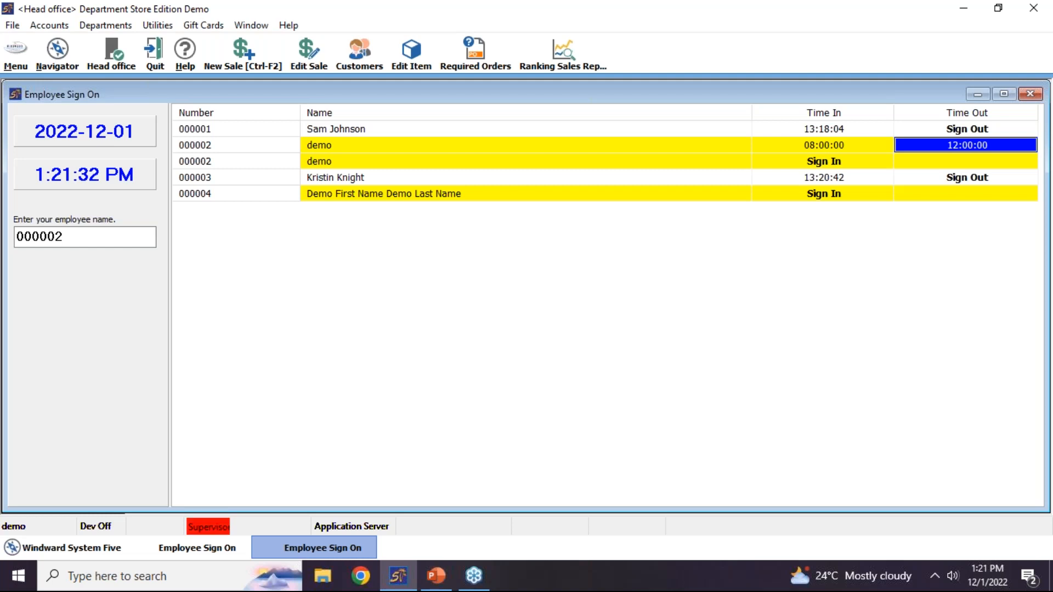
# Turn off Supervisor Override and sign in the second demo entry, confirming the sign-in
pyautogui.click(818, 164)
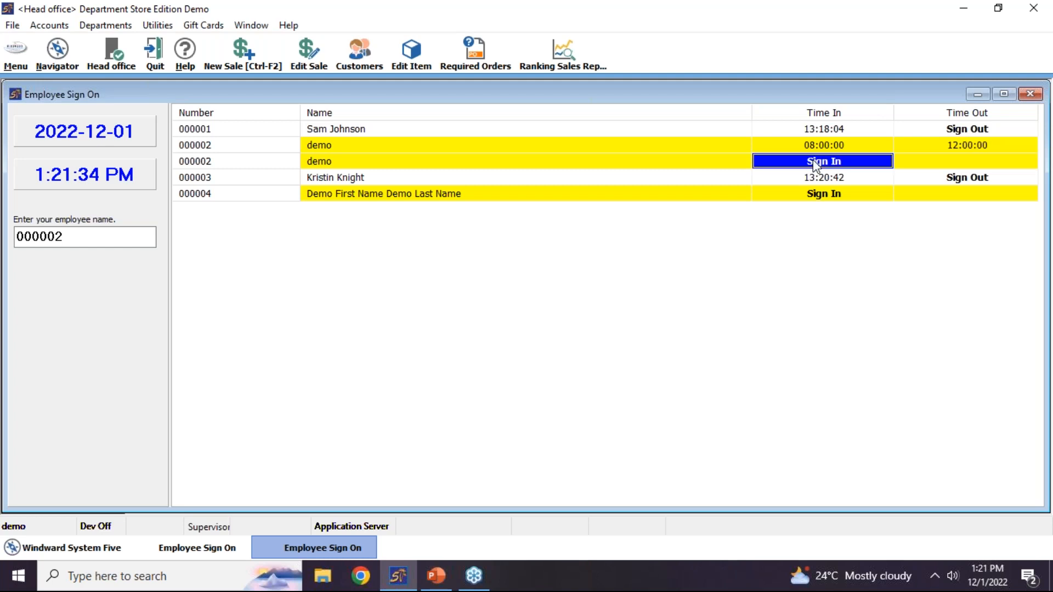
pyautogui.click(825, 163)
pyautogui.click(825, 164)
pyautogui.doubleClick(765, 166)
pyautogui.rightClick(231, 538)
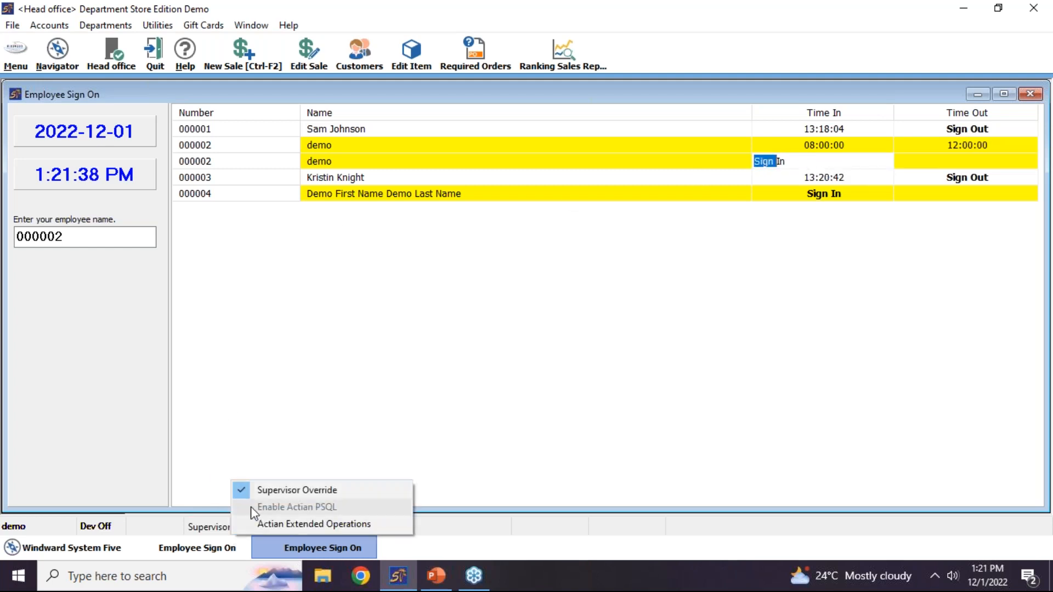
pyautogui.click(258, 492)
pyautogui.click(825, 163)
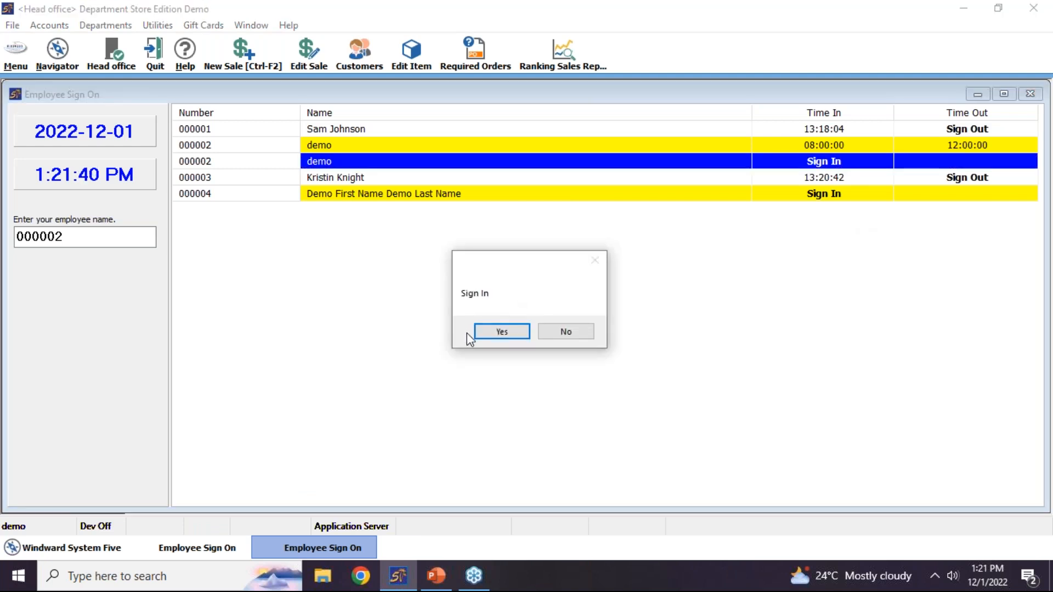
pyautogui.click(483, 333)
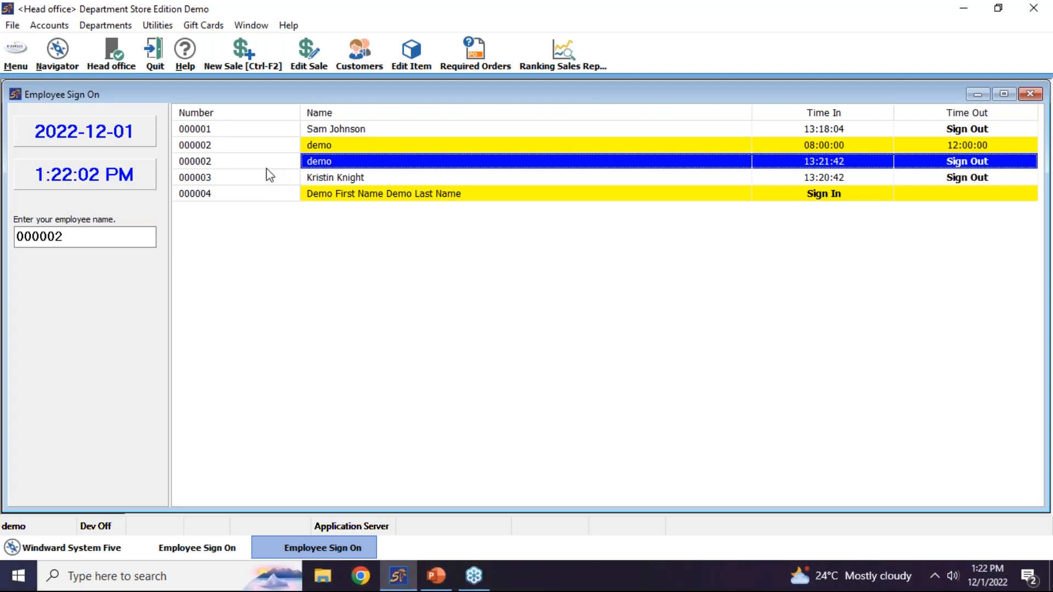
# Close Employee Sign In and list the employee time sheets with start date 12/1/2022 and end date 12/1/2022
pyautogui.click(1023, 98)
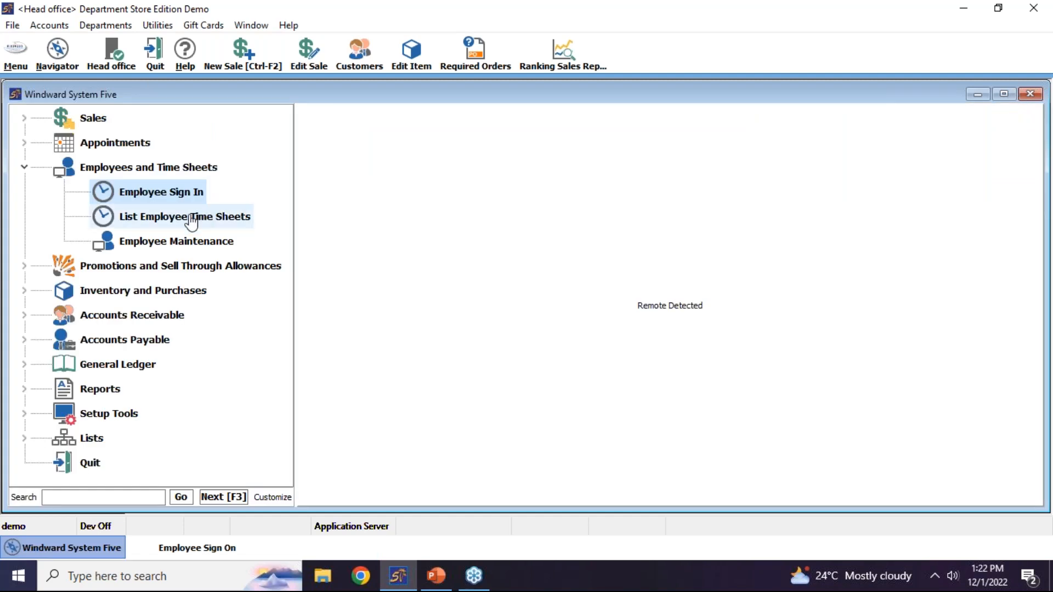
pyautogui.doubleClick(192, 220)
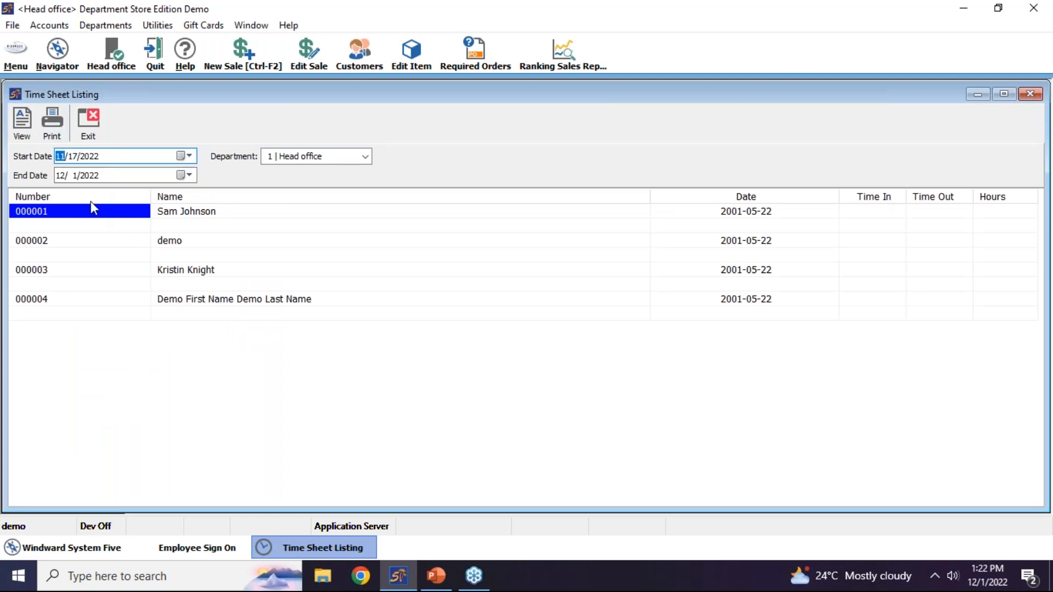
pyautogui.write('12')
pyautogui.click(72, 160)
pyautogui.write('1')
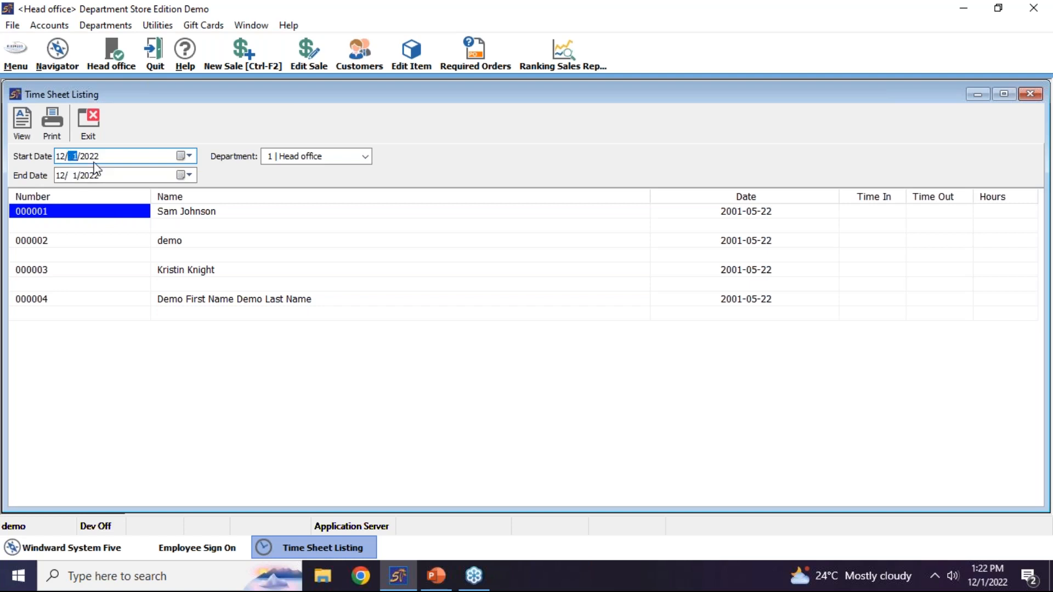
pyautogui.click(23, 131)
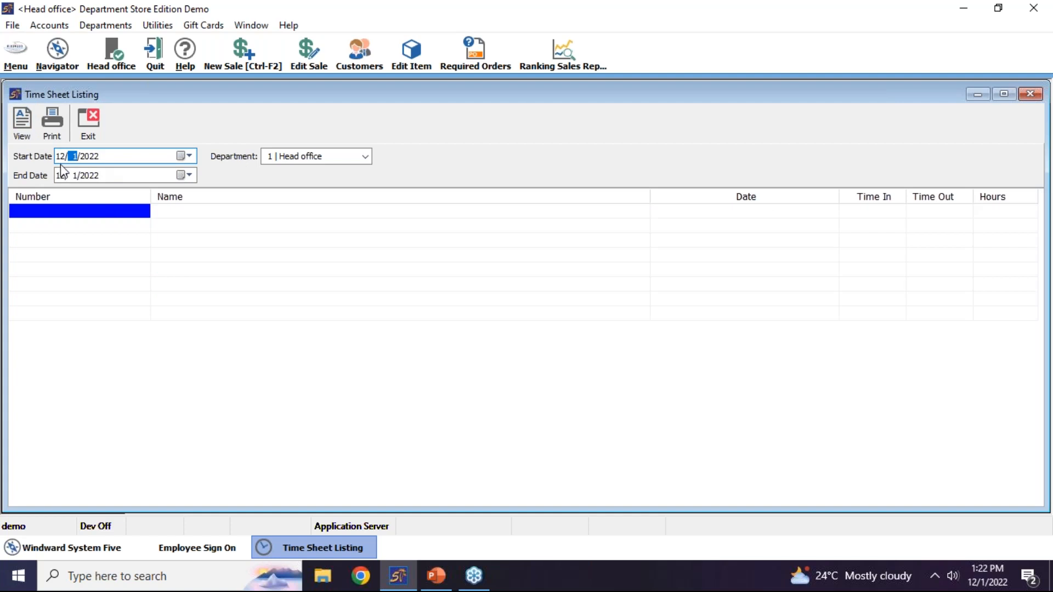
pyautogui.click(88, 175)
pyautogui.click(21, 127)
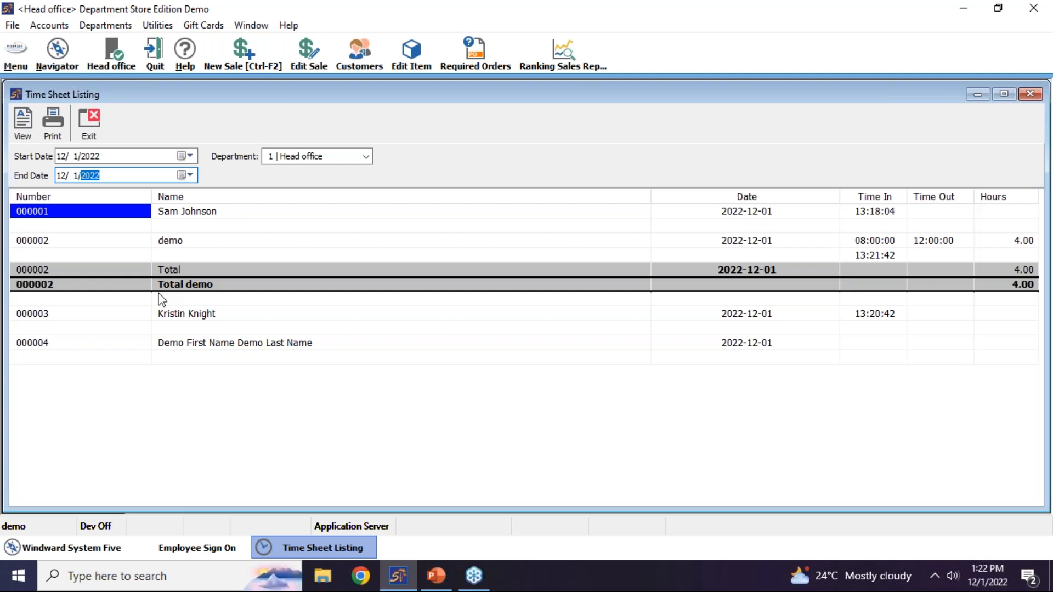
# Close the time sheet listing and open Employee Maintenance, cancelling the stray print dialog
pyautogui.click(102, 120)
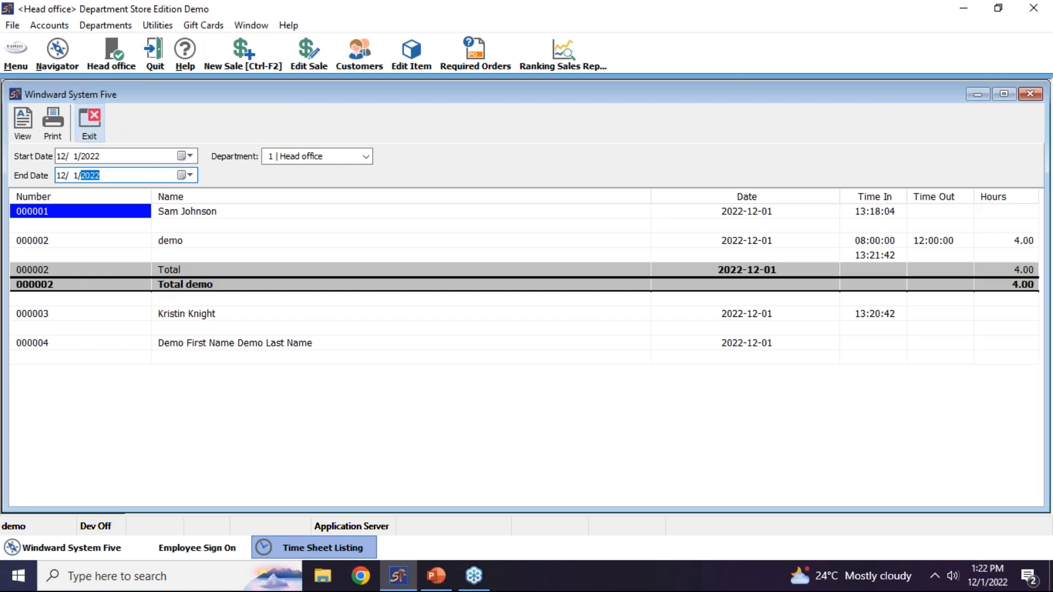
pyautogui.doubleClick(159, 241)
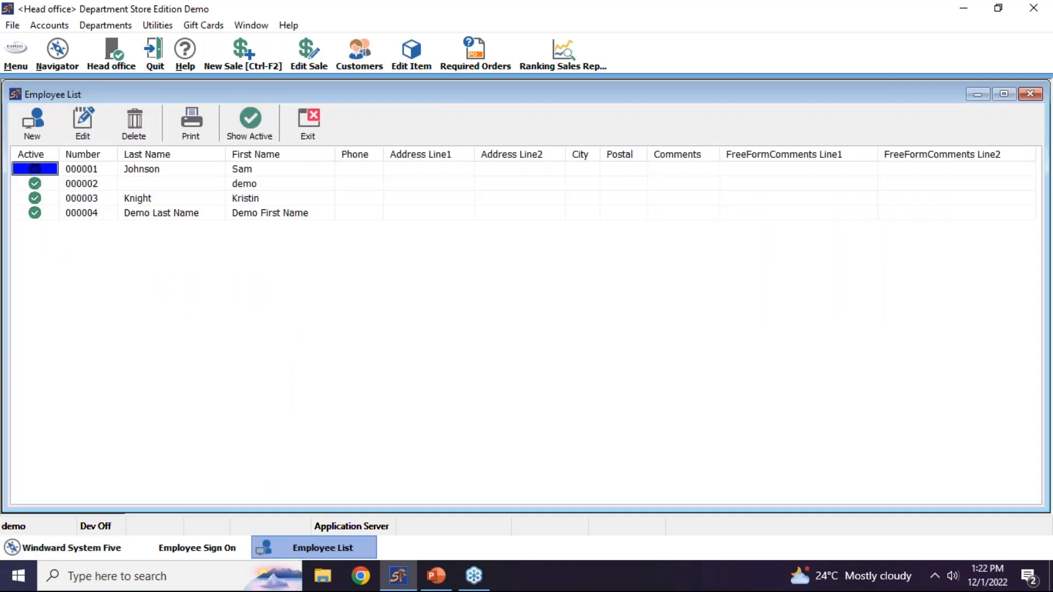
pyautogui.click(80, 170)
pyautogui.click(146, 175)
pyautogui.click(116, 176)
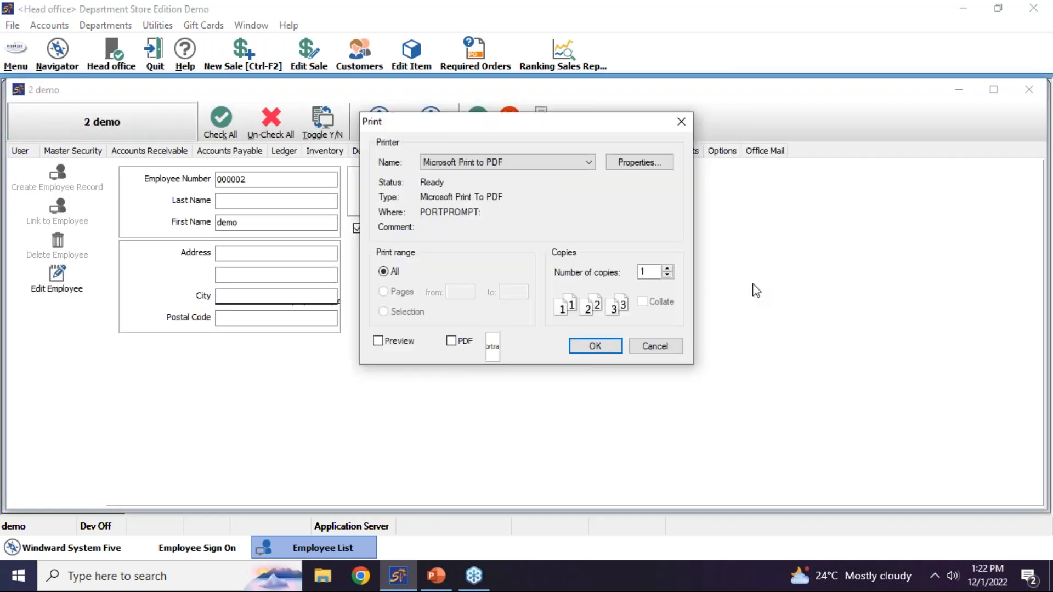
pyautogui.click(669, 345)
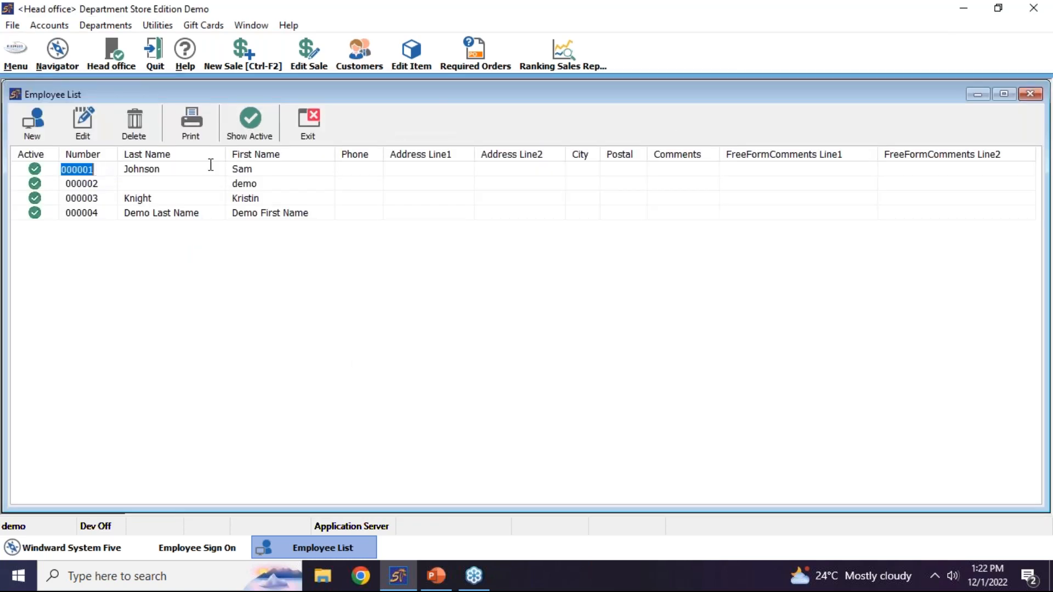
# Open the first employee's record and bring up that employee's own time sheets
pyautogui.doubleClick(200, 166)
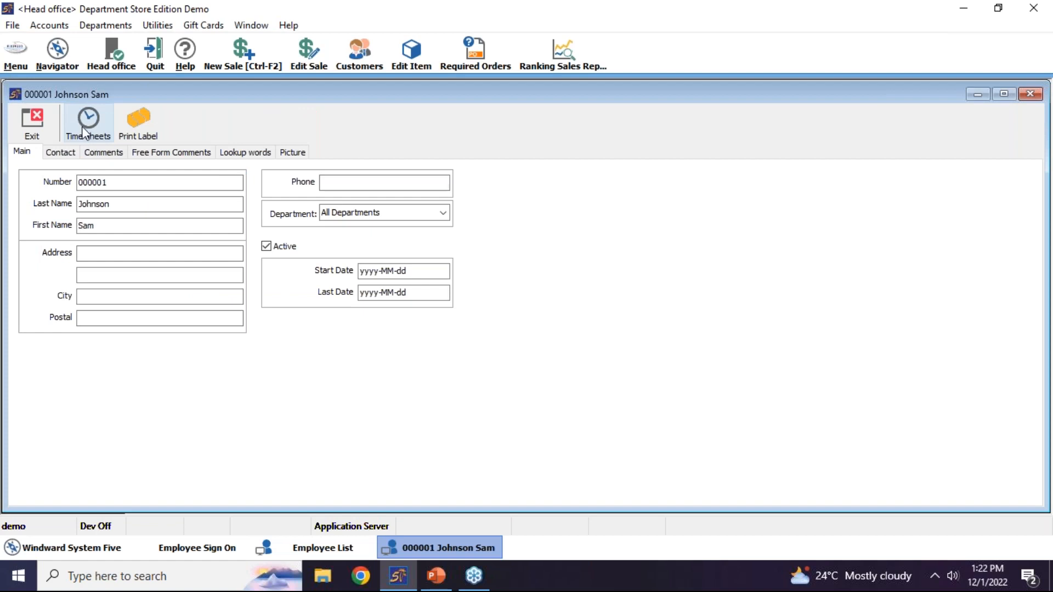
pyautogui.click(45, 127)
pyautogui.doubleClick(135, 172)
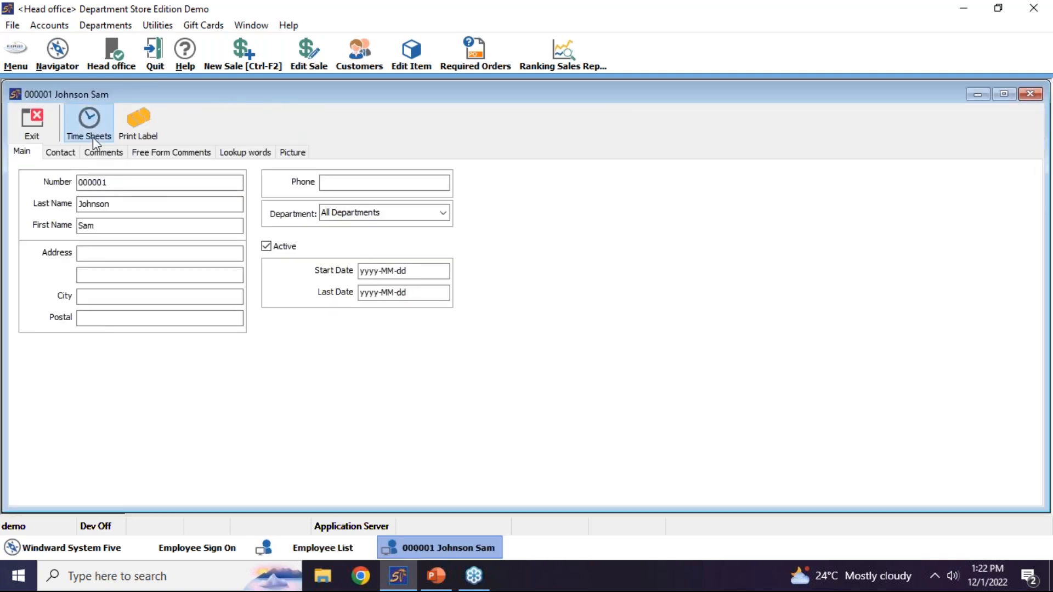
pyautogui.click(94, 137)
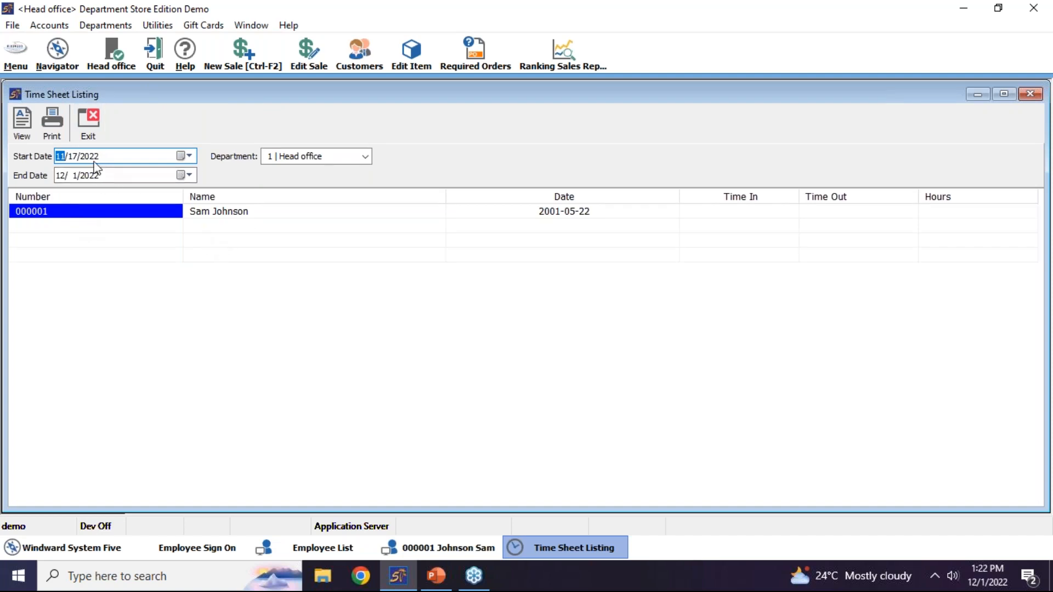
# View the employee's time sheet for the period from 11/1/2022 to 11/30/2022
pyautogui.write('1')
pyautogui.click(73, 161)
pyautogui.click(61, 156)
pyautogui.write('10')
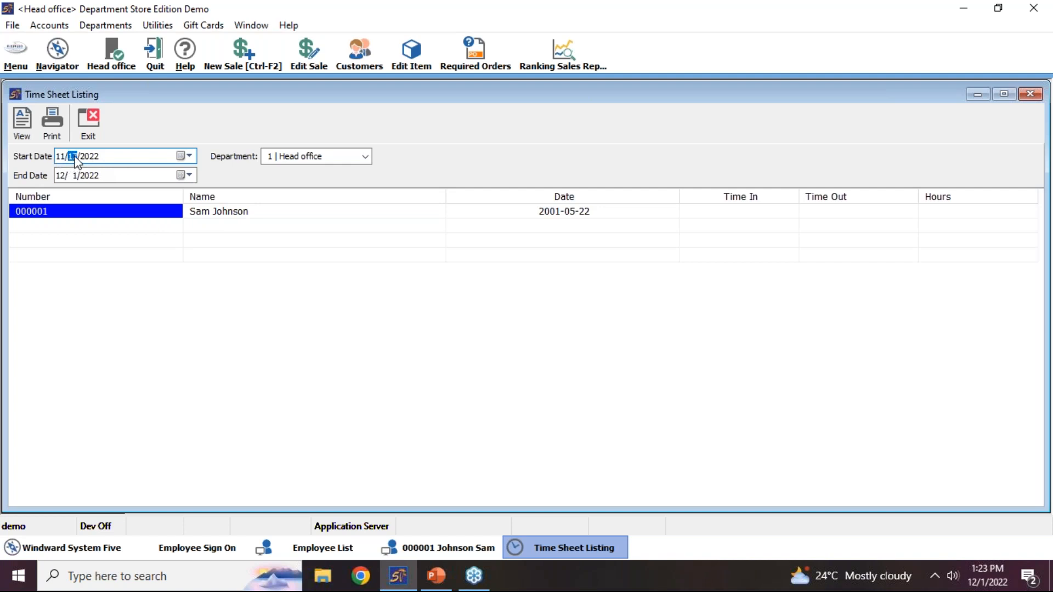
pyautogui.write('1')
pyautogui.click(76, 177)
pyautogui.write('11/')
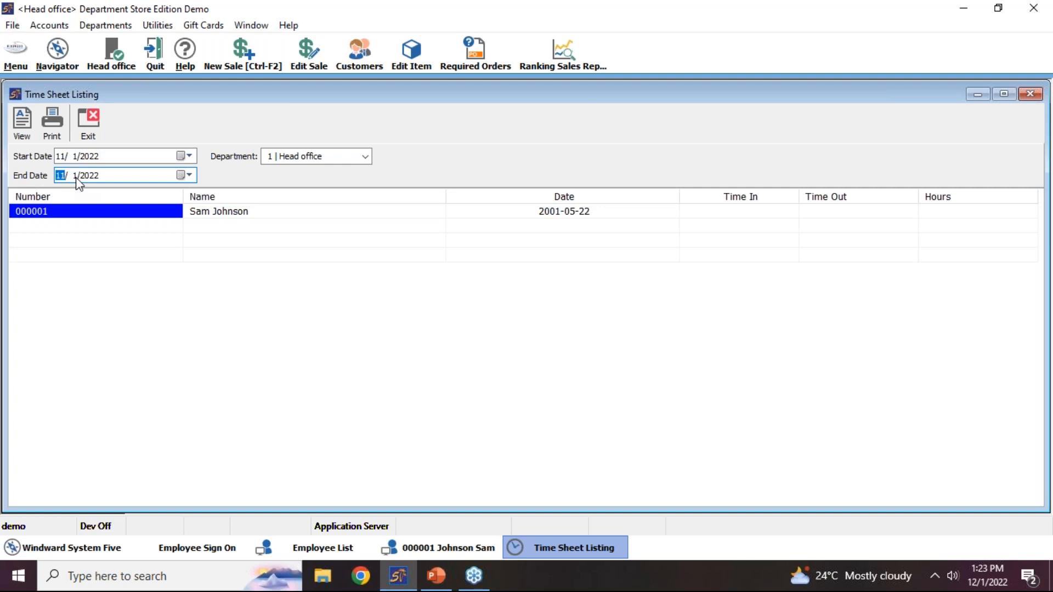
pyautogui.write('13')
pyautogui.click(184, 175)
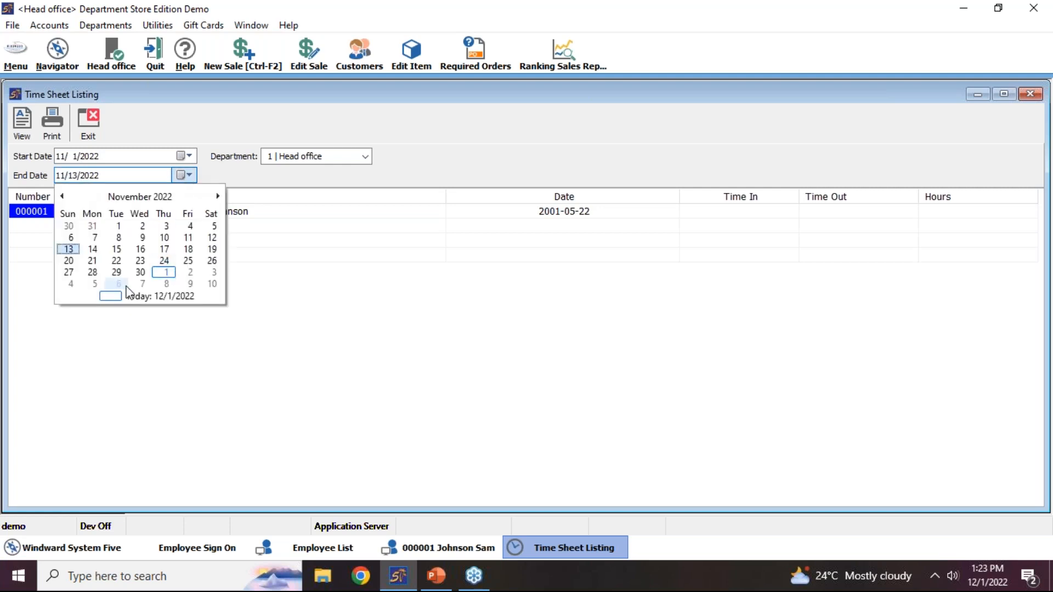
pyautogui.click(139, 272)
pyautogui.click(22, 126)
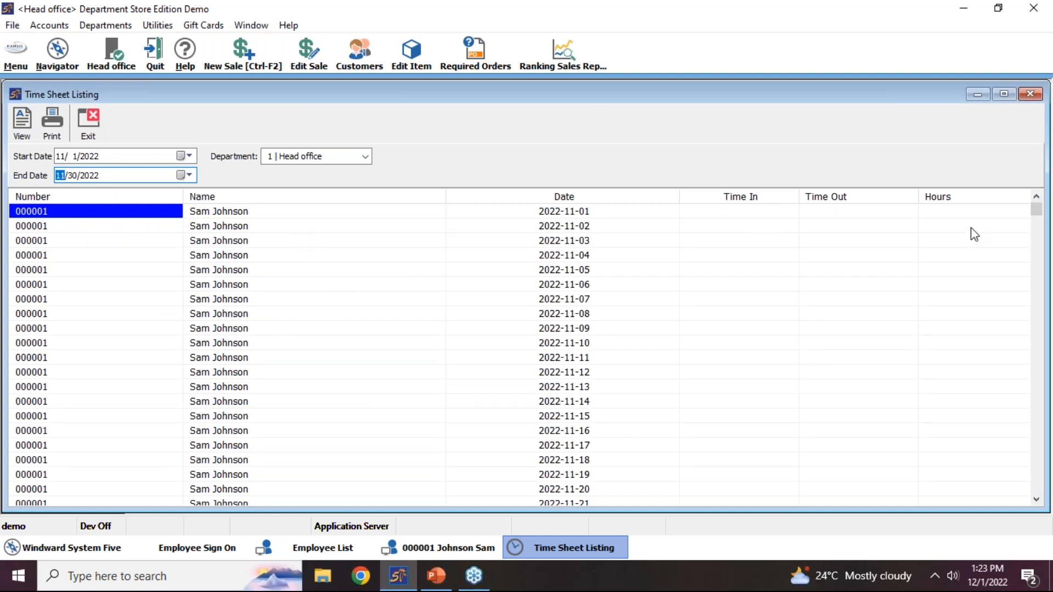
# Browse the first November dates in the employee's listing, and close the listing and the employee record
pyautogui.click(571, 228)
pyautogui.press('Down')
pyautogui.press('Down')
pyautogui.press('Down')
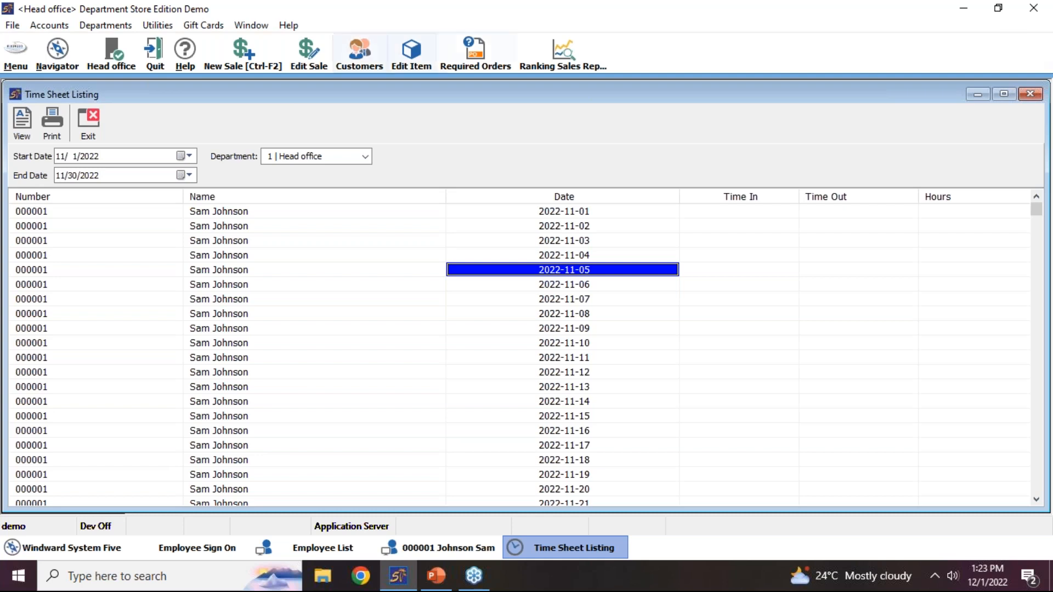
pyautogui.click(98, 122)
pyautogui.click(36, 129)
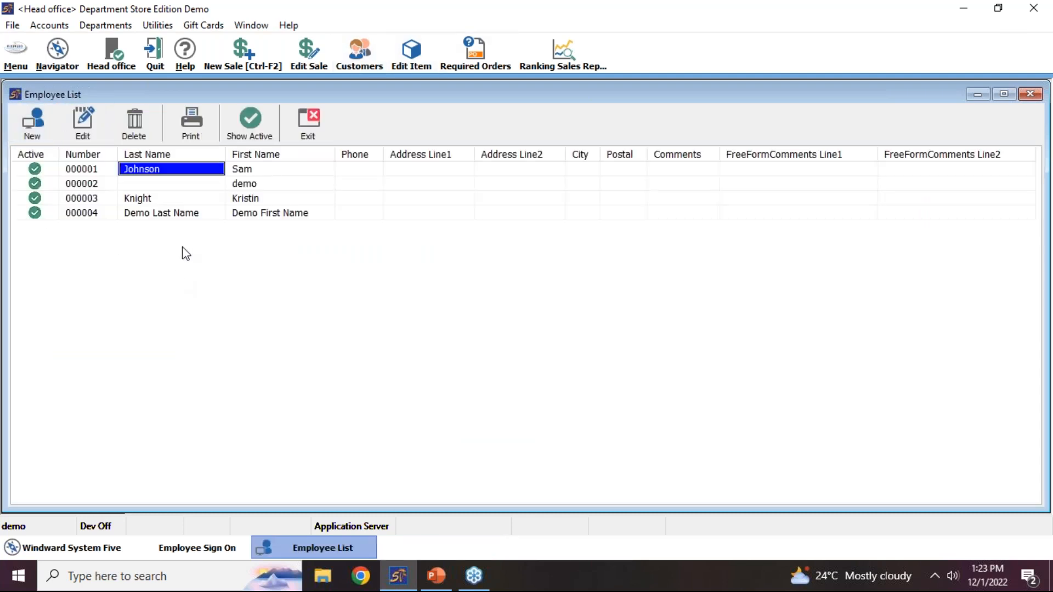
# Exit and reopen Employee Maintenance and mark the last two employees on the list as inactive
pyautogui.click(311, 138)
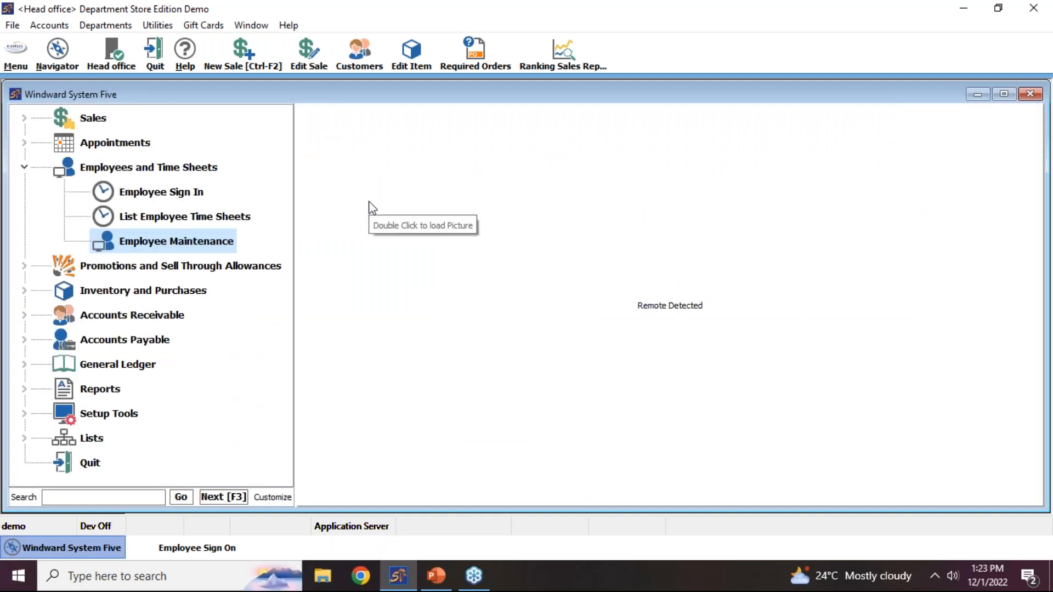
pyautogui.doubleClick(170, 252)
pyautogui.click(36, 217)
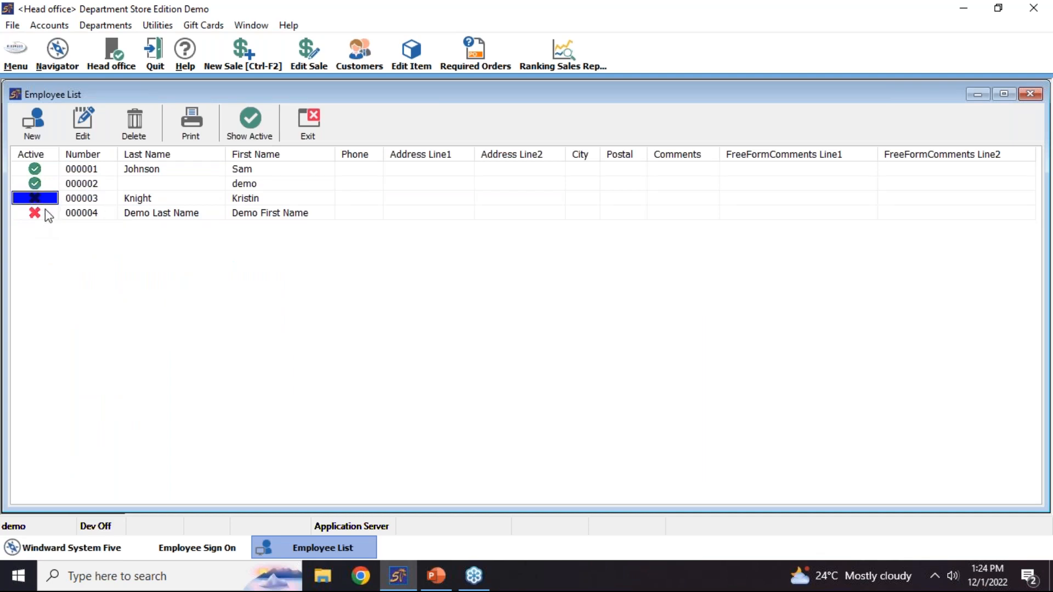
# Delete both inactive employees from the employee list, confirming each deletion
pyautogui.click(87, 214)
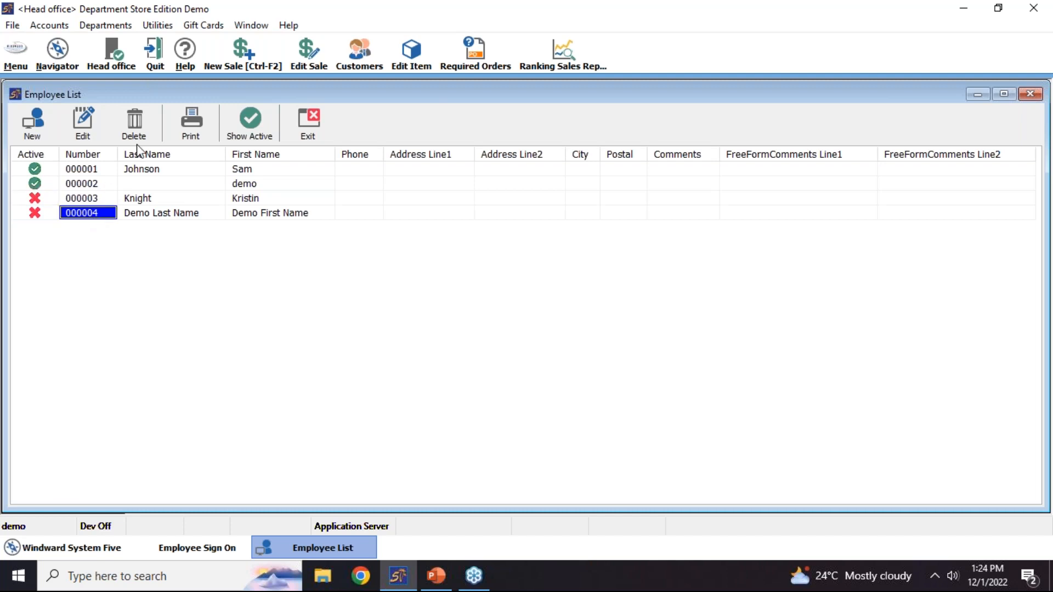
pyautogui.click(134, 129)
pyautogui.click(573, 309)
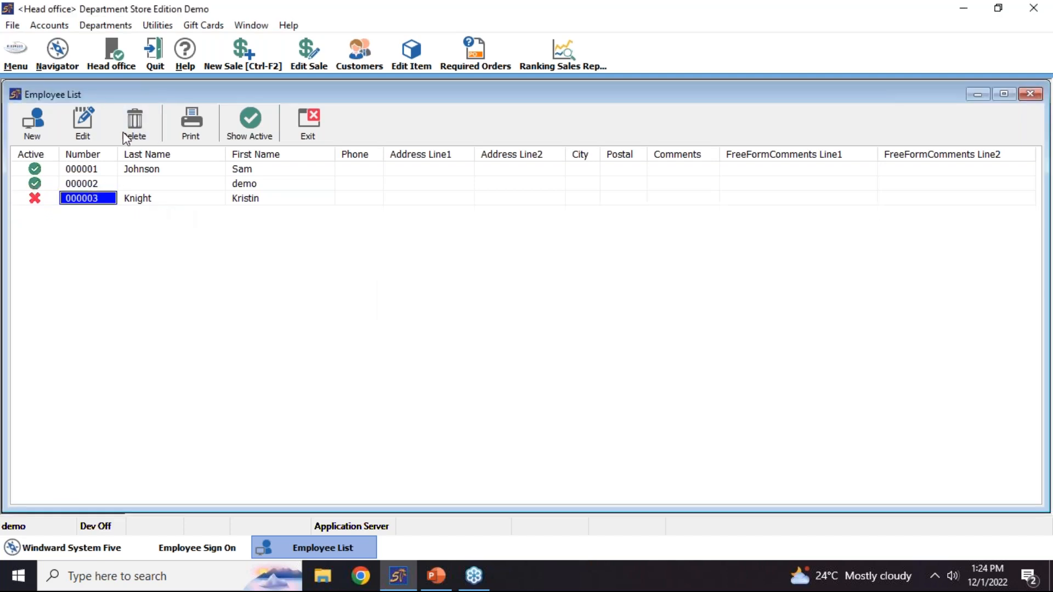
pyautogui.click(131, 128)
pyautogui.click(568, 306)
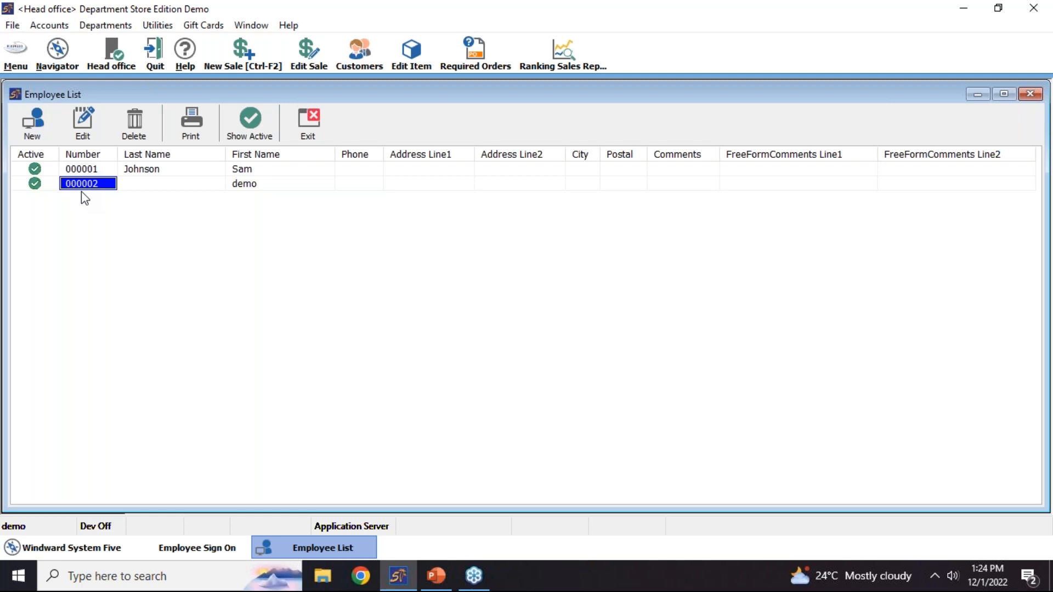
# Switch the two remaining employees to inactive and back to active, and close the employee list
pyautogui.click(41, 186)
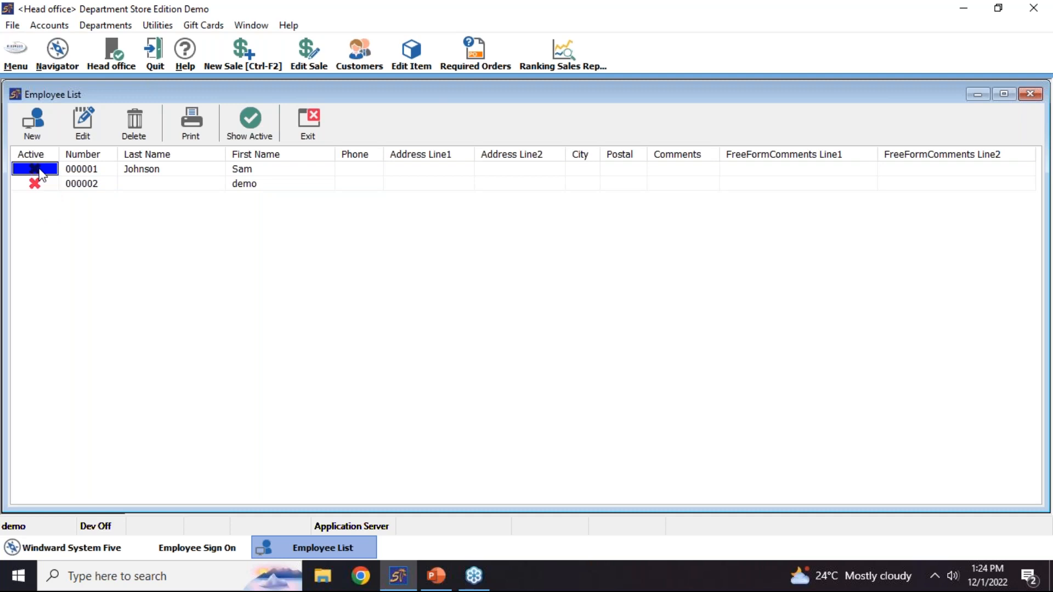
pyautogui.click(41, 171)
pyautogui.click(46, 183)
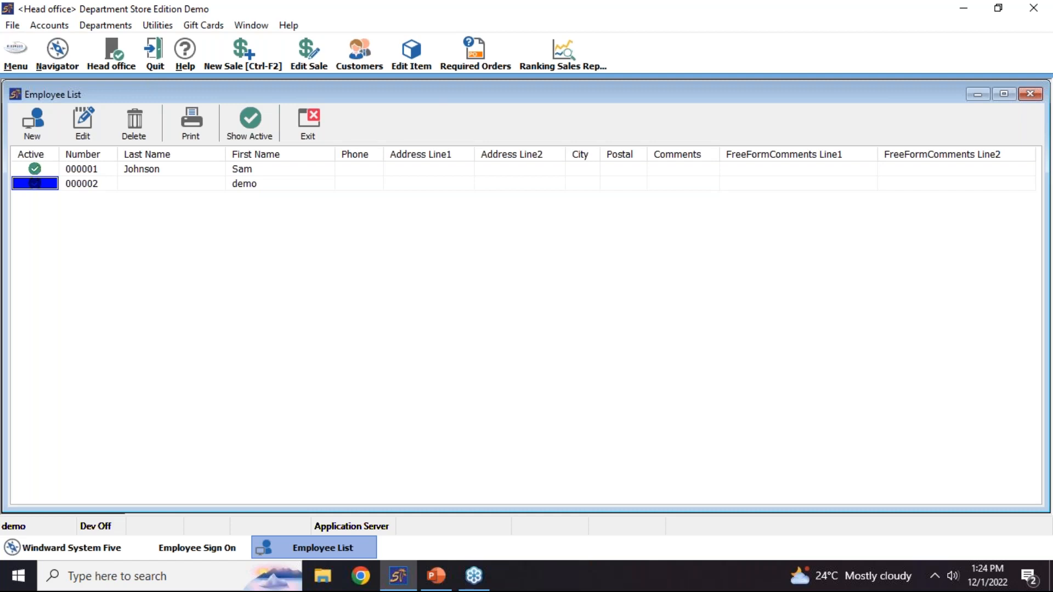
pyautogui.click(1031, 94)
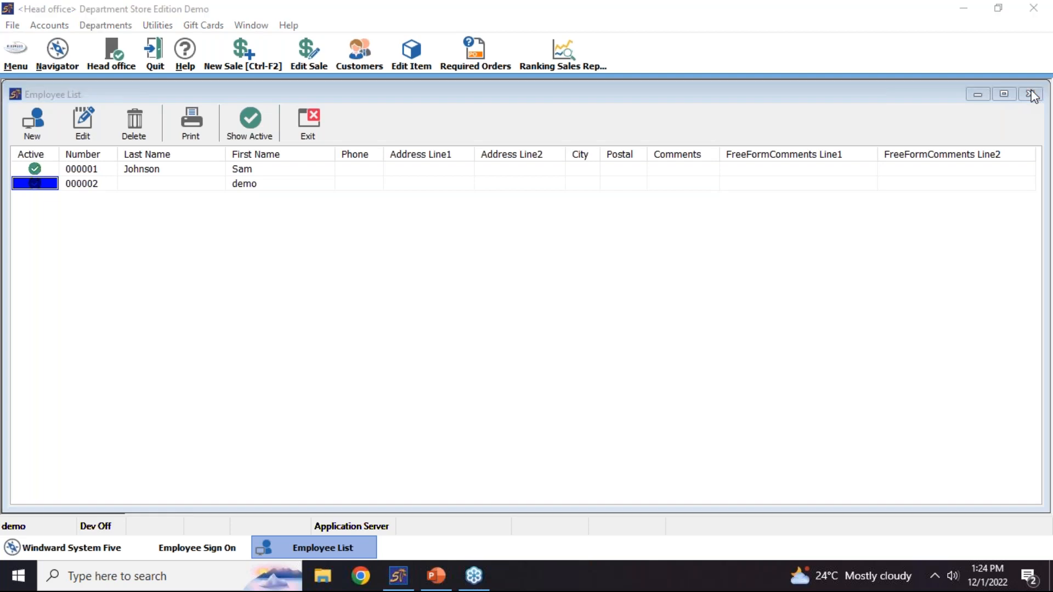